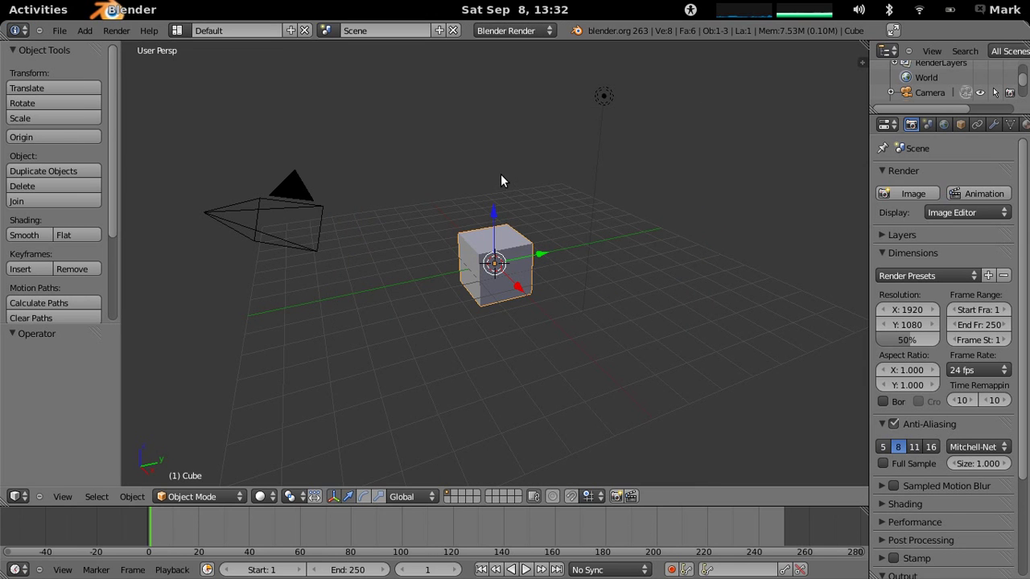
Step: Enable the Architecture: ODS Studio - Sun Path add-on in the user preferences and close them
key("ctrl+alt+u")
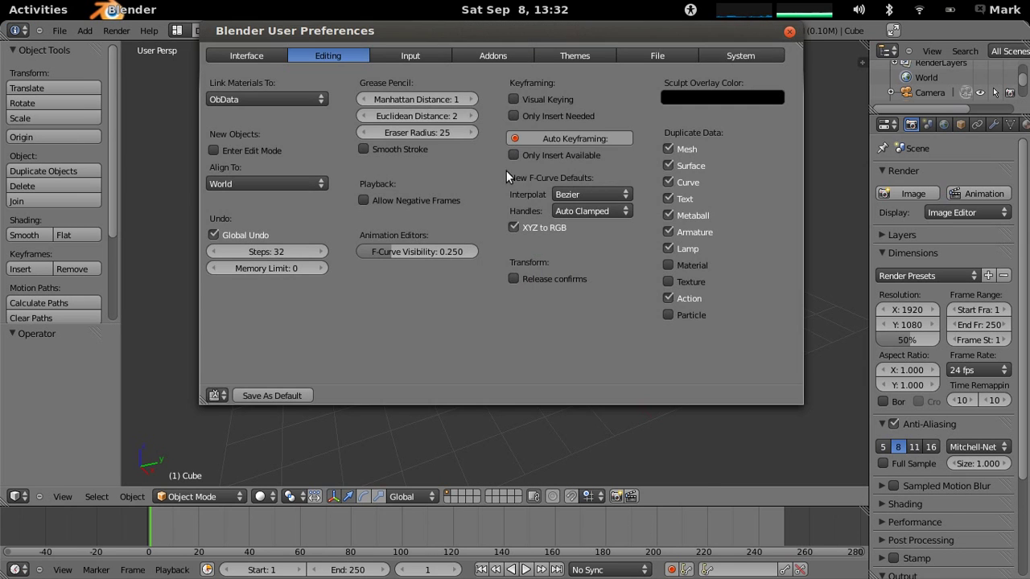
left_click(503, 55)
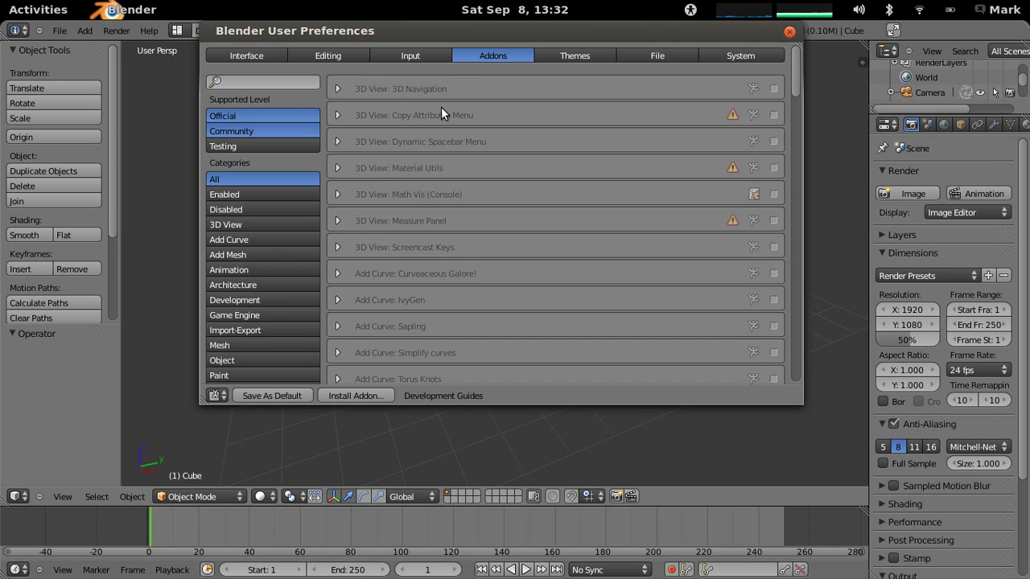
left_click(262, 285)
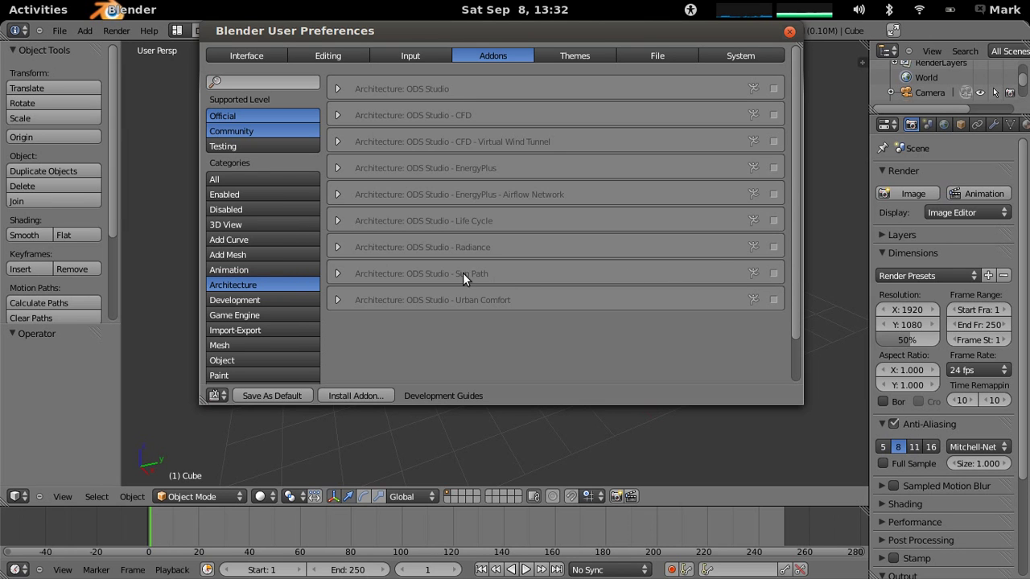
left_click(773, 273)
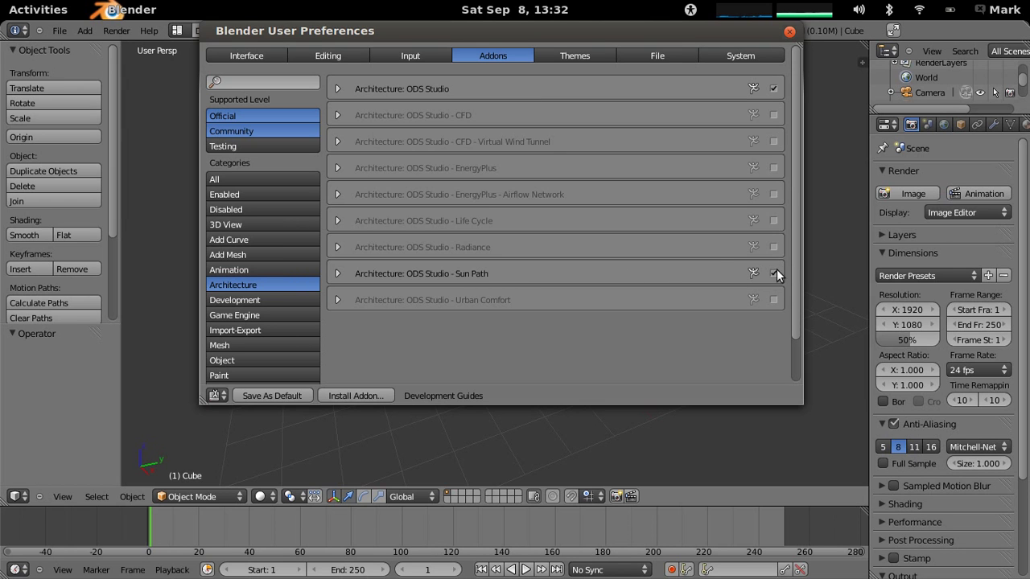
left_click(789, 32)
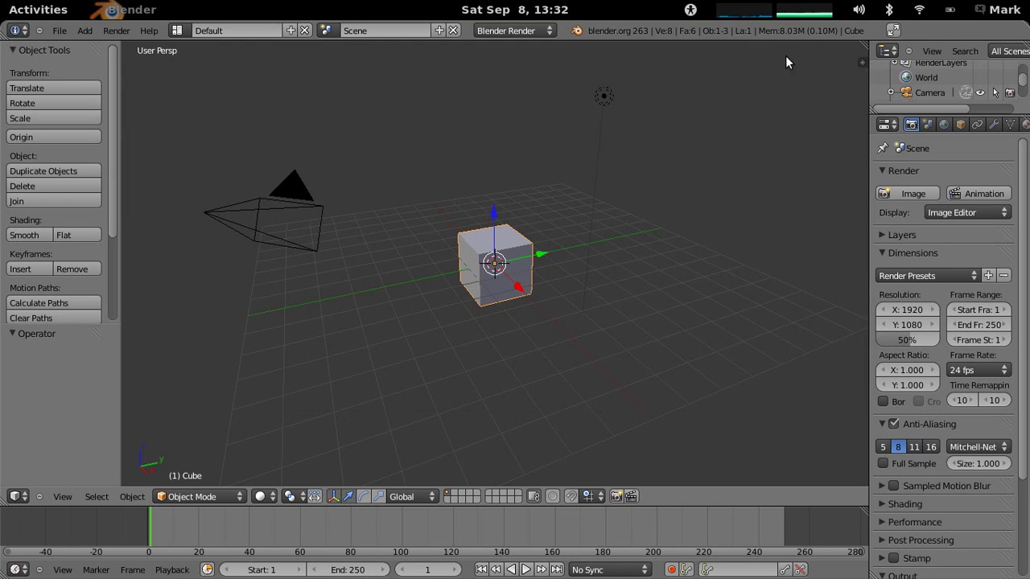
Step: Reveal the 3D view's properties, place the Sun Path section above 3D Cursor, expand it and start drawing the sun path
left_click(860, 61)
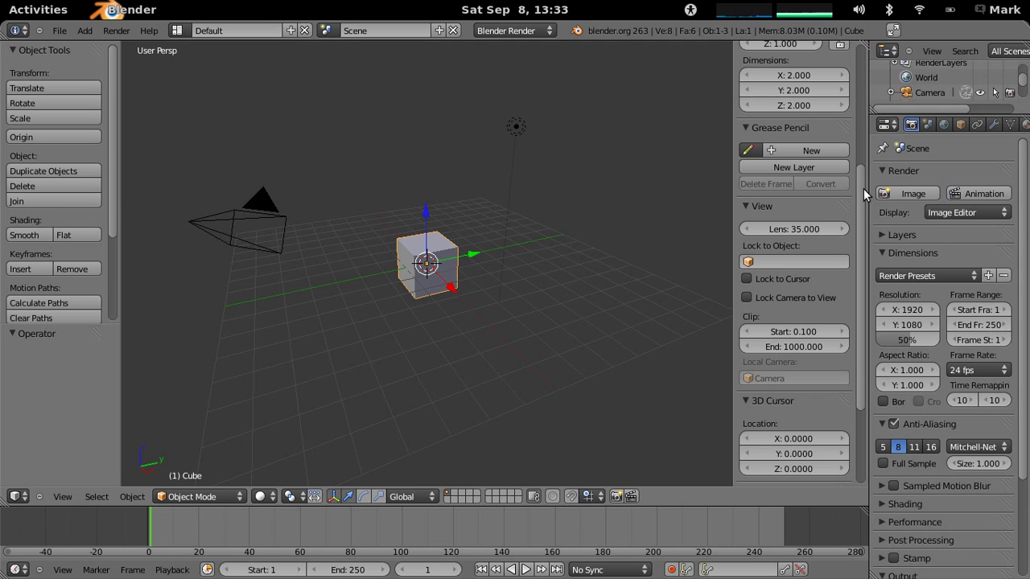
left_click_drag(862, 187, 861, 286)
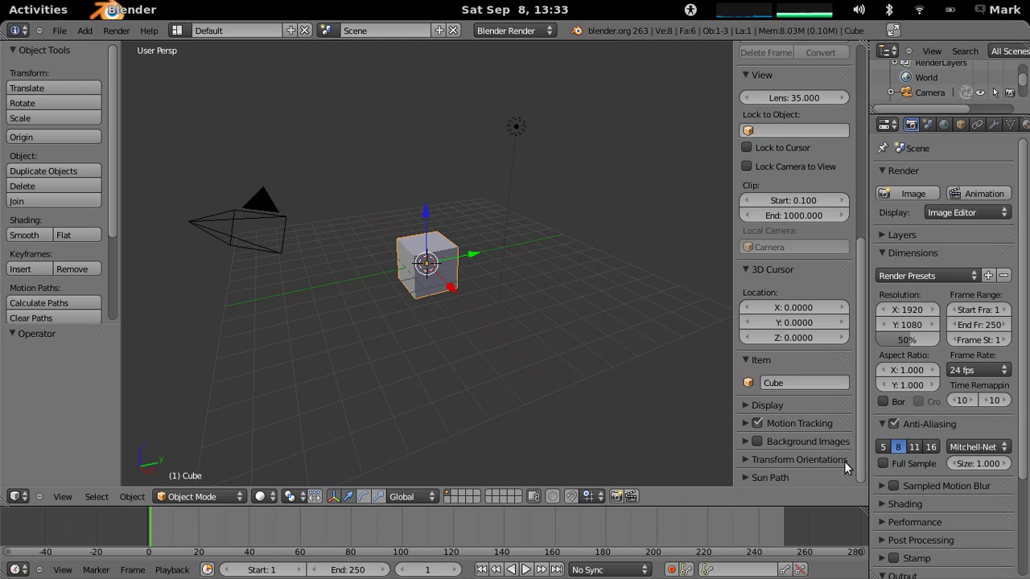
left_click_drag(844, 475, 826, 264)
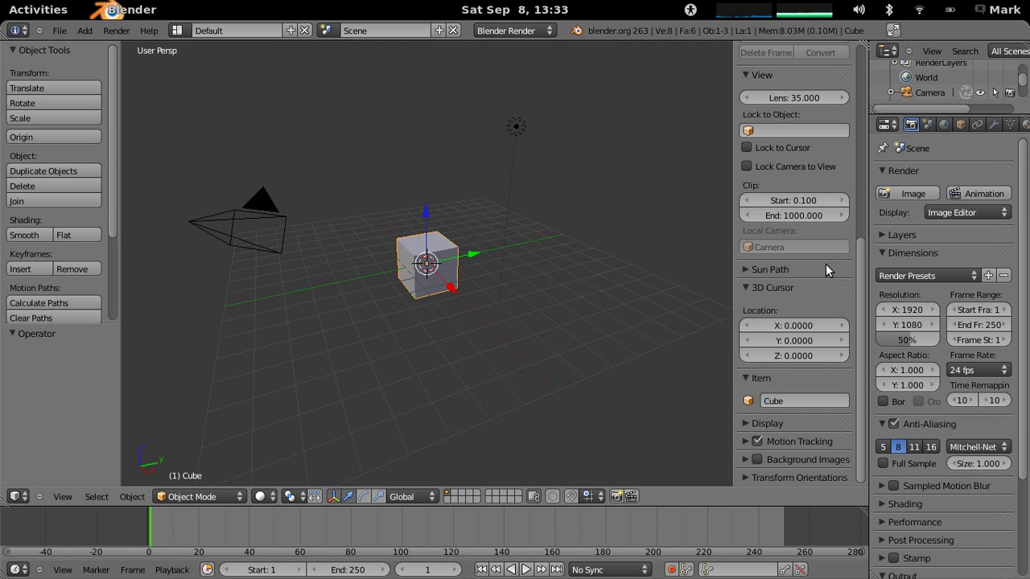
left_click(745, 270)
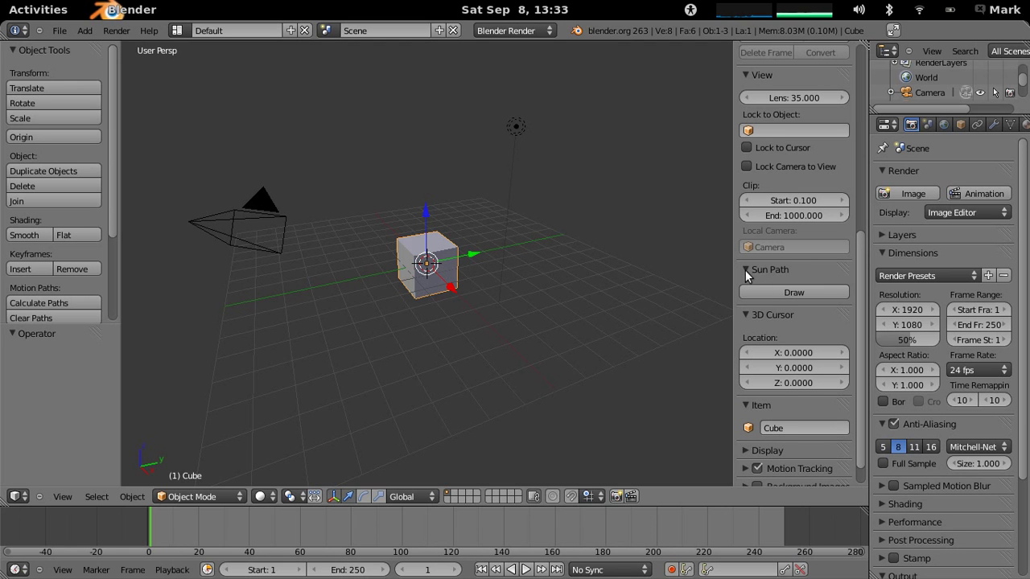
left_click(792, 292)
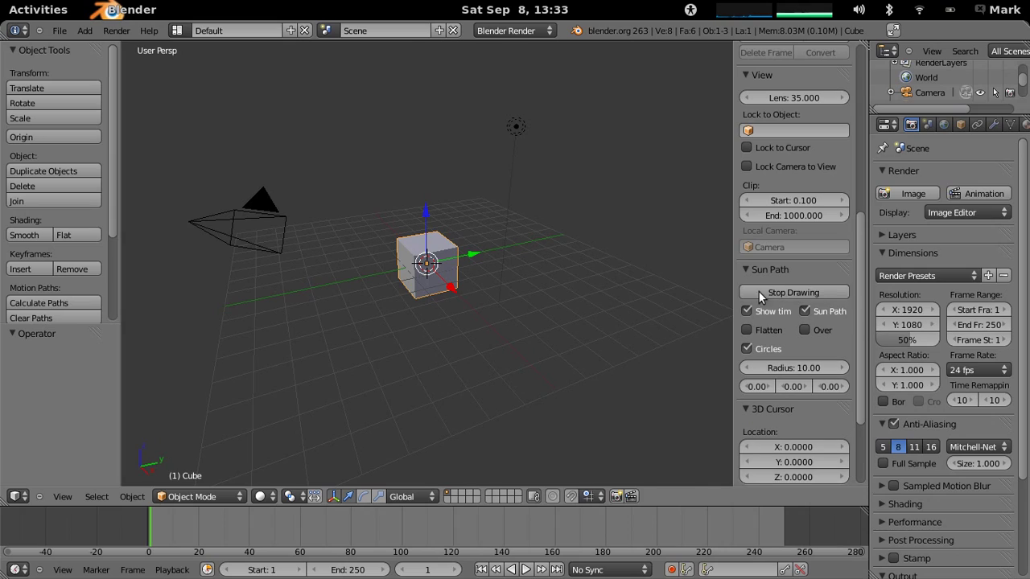
mouse_move(402, 297)
middle_mouse_down()
mouse_move(436, 313)
mouse_move(572, 299)
mouse_move(532, 287)
middle_mouse_up()
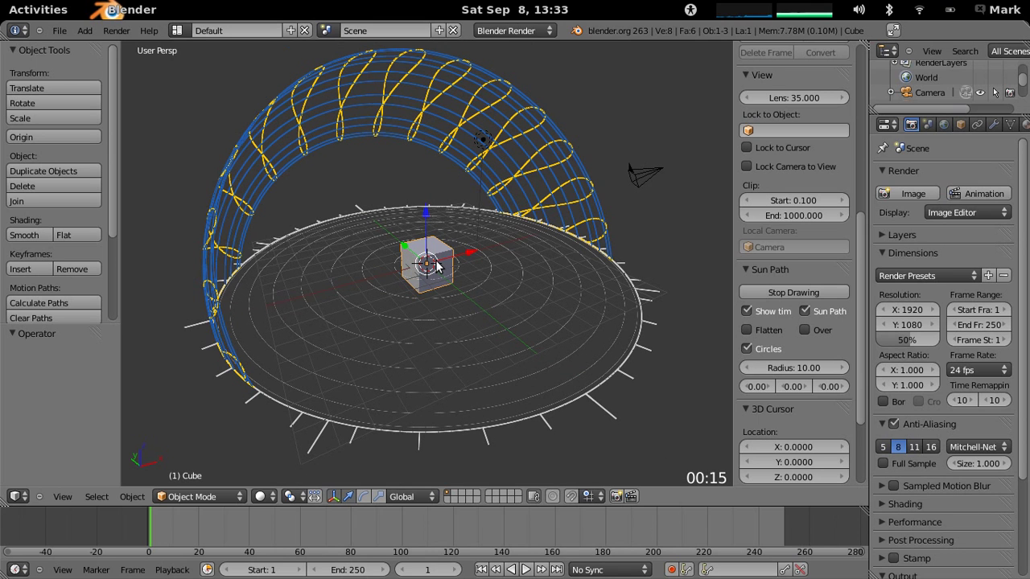
Step: Move the cube up 1 unit along the Z axis
key("g")
key("z")
key("1")
key("Return")
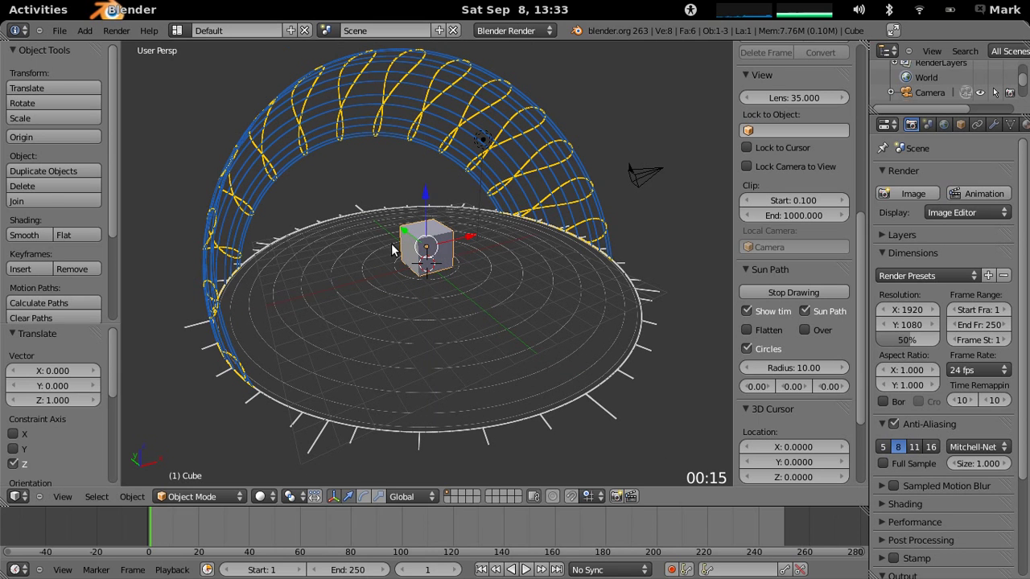
Step: Extrude the cube's top face upward into a tall tower and return to Object Mode
key("Tab")
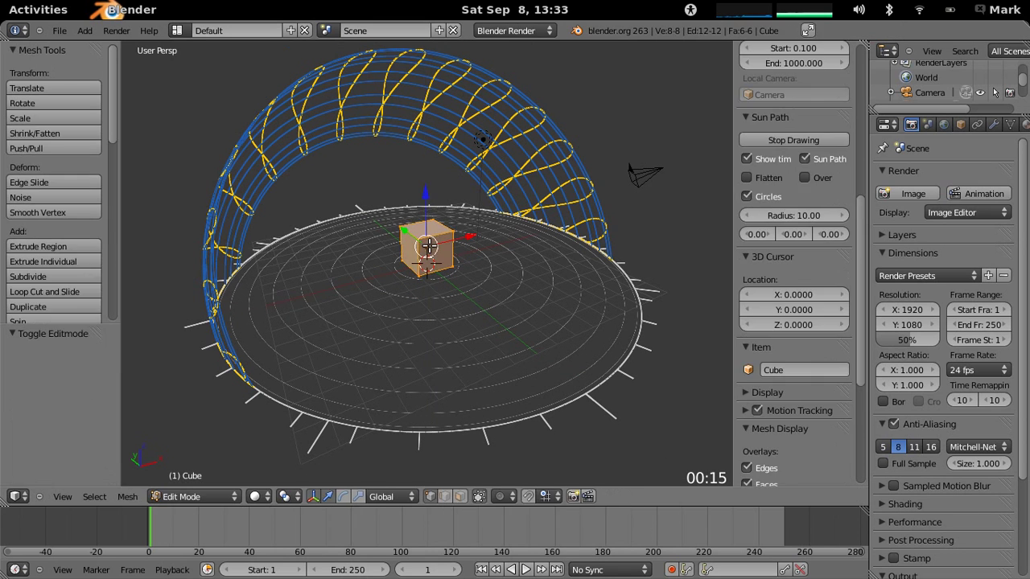
left_click(459, 496)
right_click(457, 229)
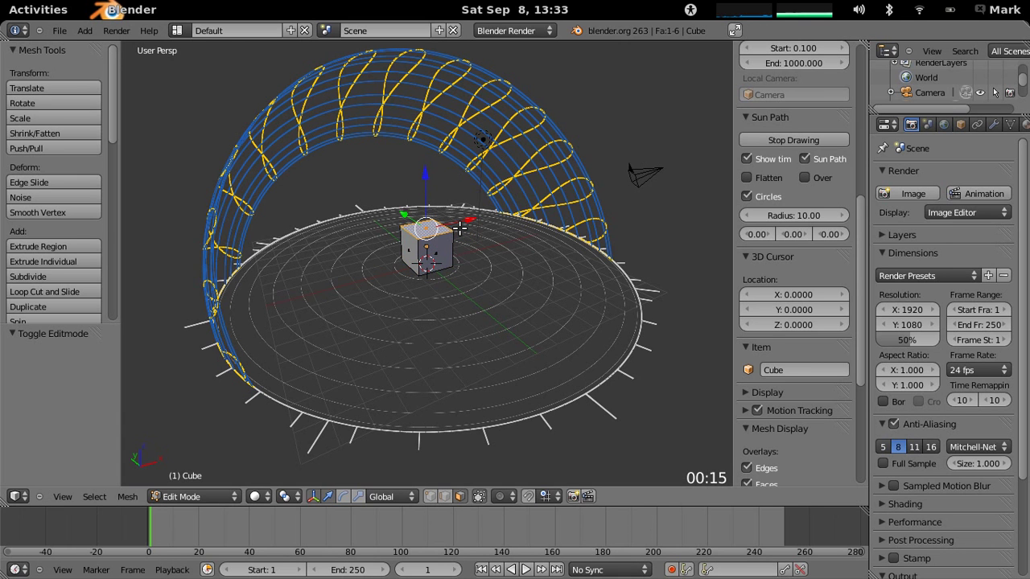
key("e")
key("Return")
key("Tab")
scroll(471, 230, "up", 3)
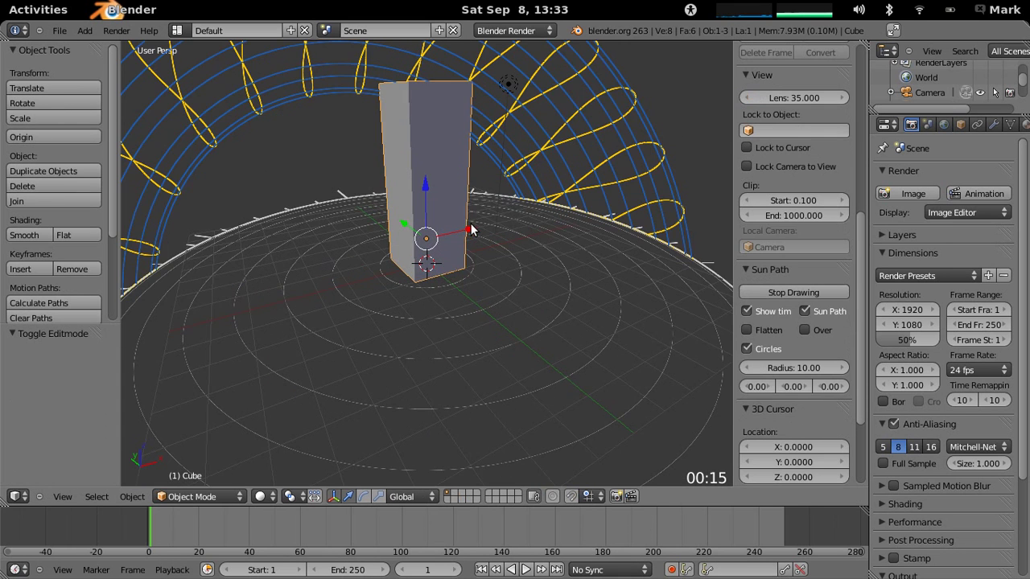
middle_click_drag(471, 231, 517, 286)
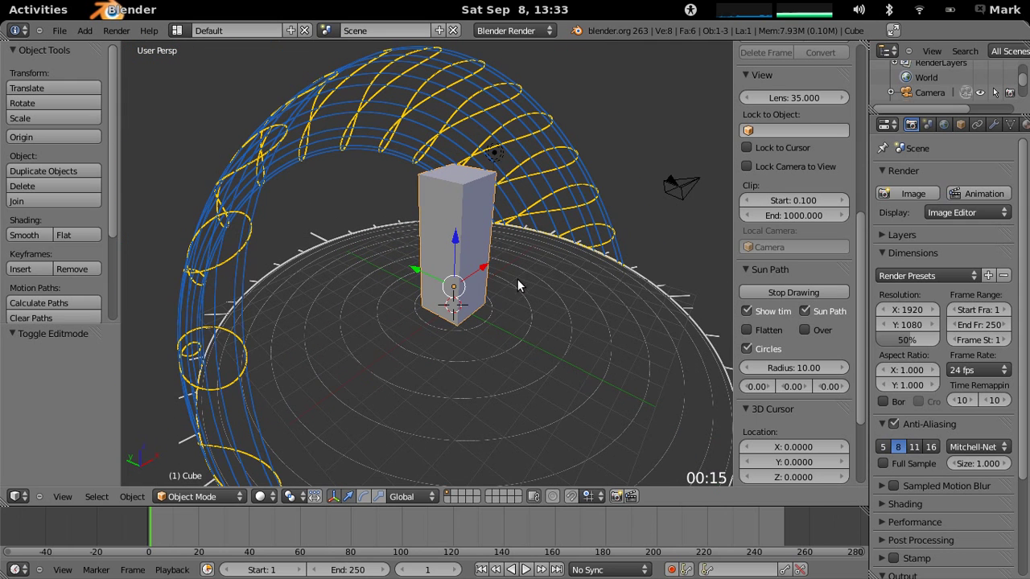
Step: Flatten the sun path diagram and switch it to the equidistant projection
left_click(804, 311)
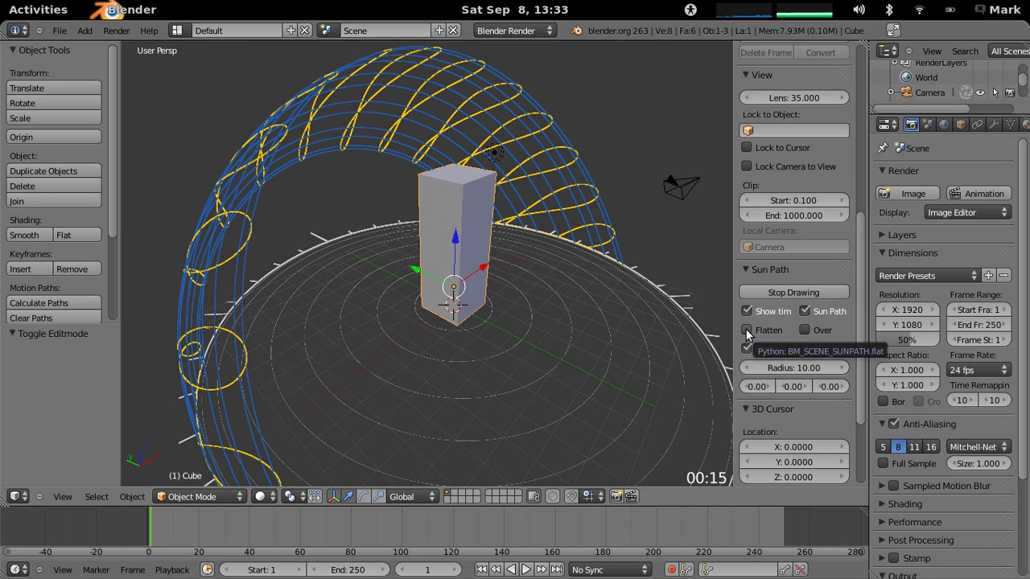
left_click(747, 330)
middle_click_drag(438, 312, 483, 366)
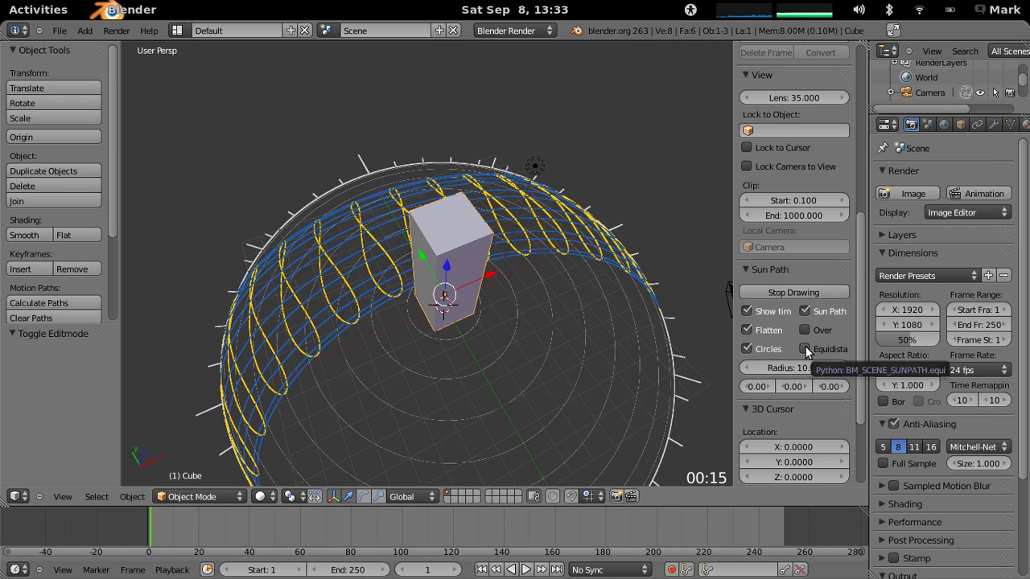
left_click(805, 348)
middle_click_drag(519, 320, 483, 363)
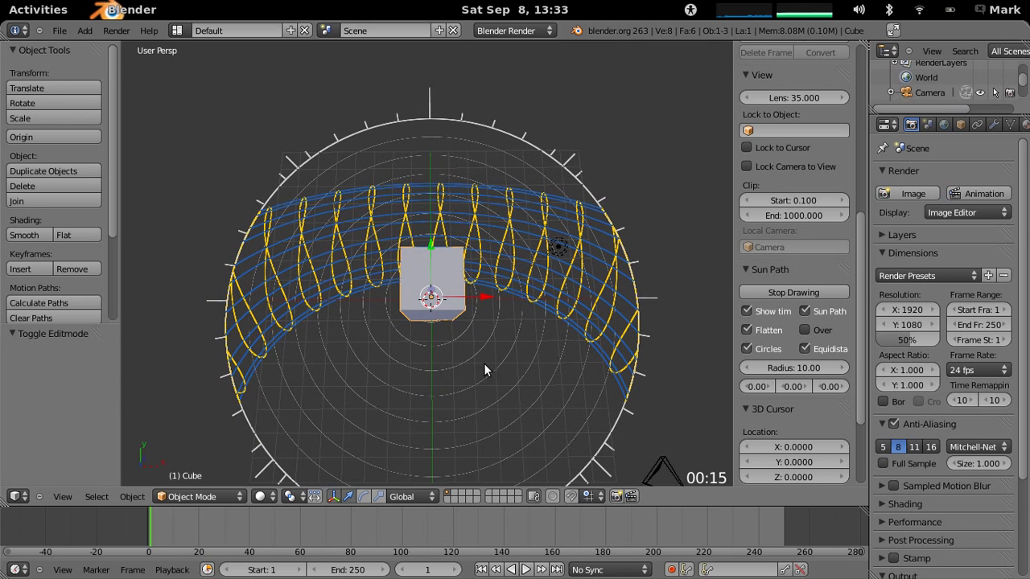
Step: Turn off the flattening to restore the three-dimensional sun path around the tower
left_click(747, 330)
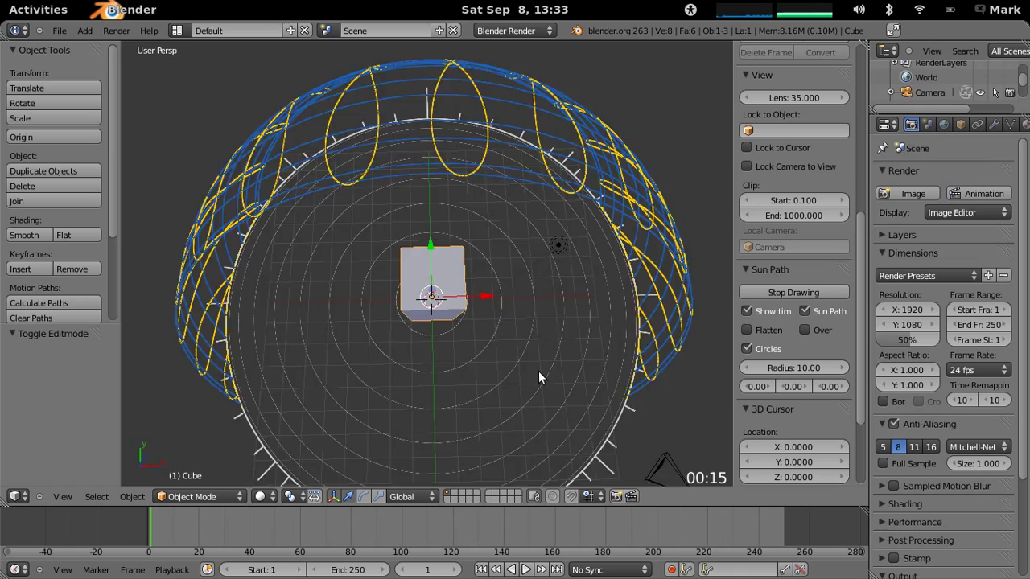
middle_click_drag(538, 371, 558, 328)
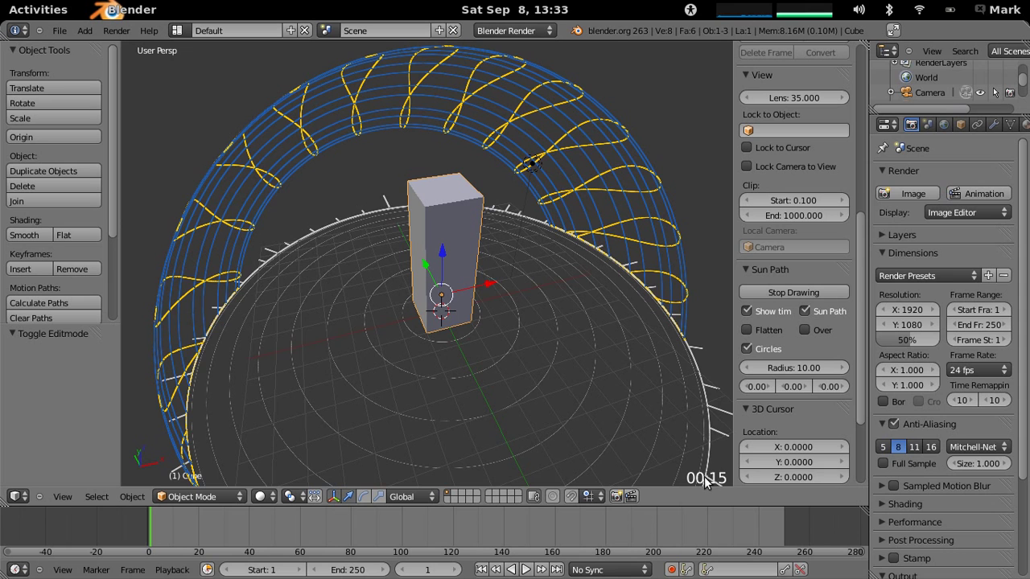
middle_click_drag(640, 432, 713, 477)
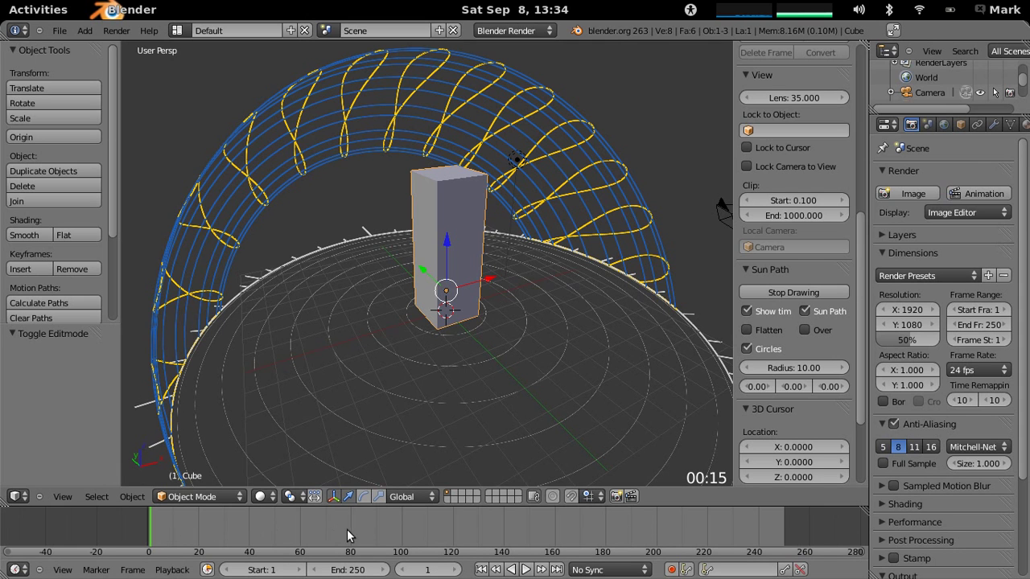
Step: Advance the timeline to frame 39 to move the sun path's time of day forward
left_click(188, 531)
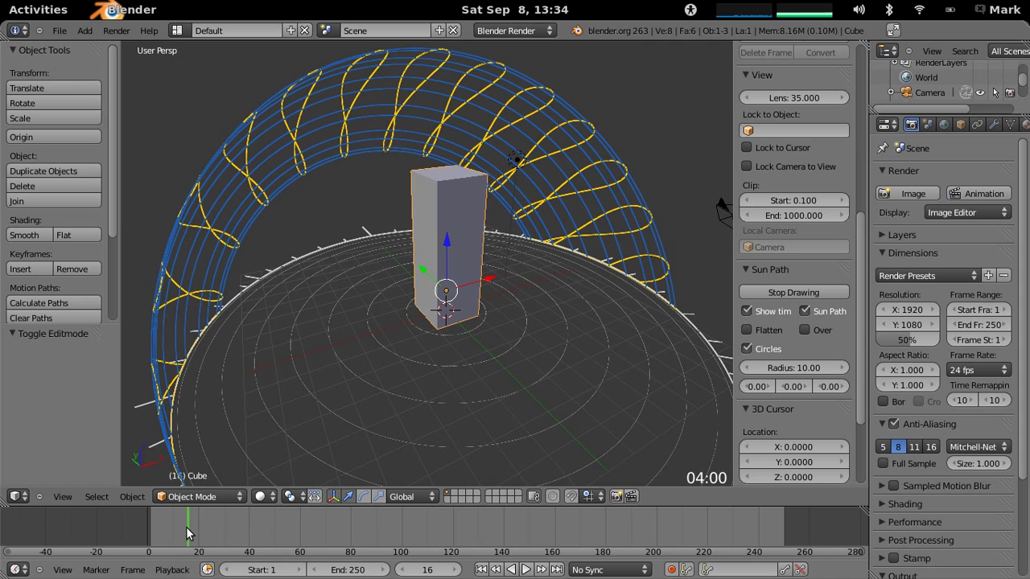
key("Right")
key("Right")
key("Right")
key("Right")
key("Right")
key("Right")
key("Right")
key("Right")
key("Right")
key("Right")
key("Right")
key("Right")
key("Right")
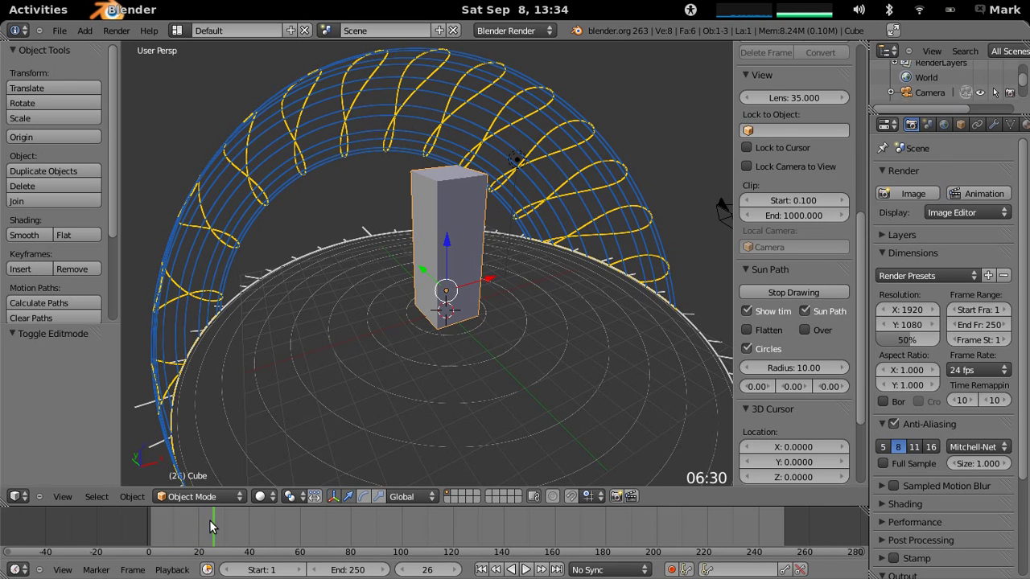
key("Right")
key("Right")
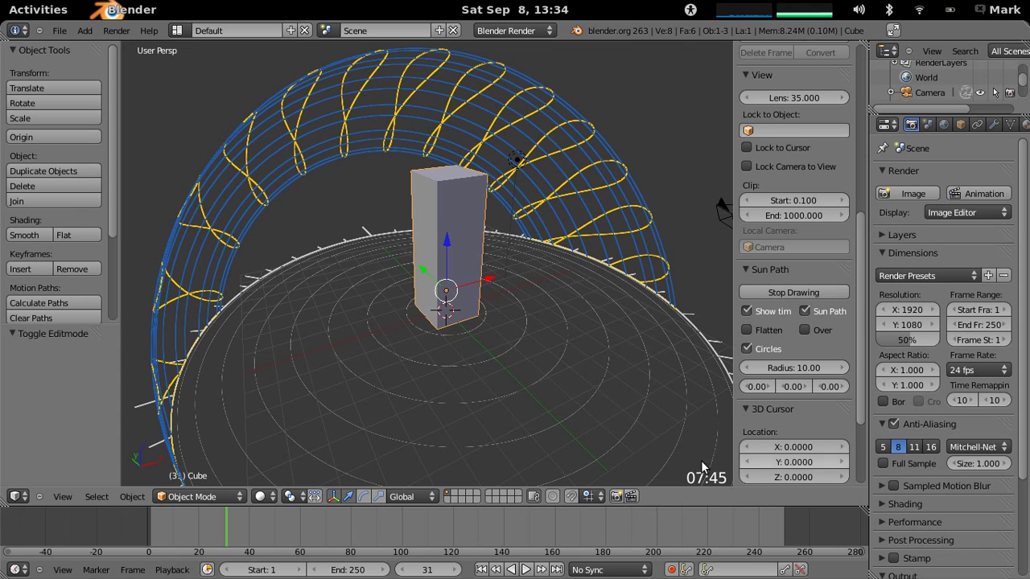
key("Right")
key("Right")
key("Right")
key("Right")
key("Right")
key("Right")
key("Right")
key("Right")
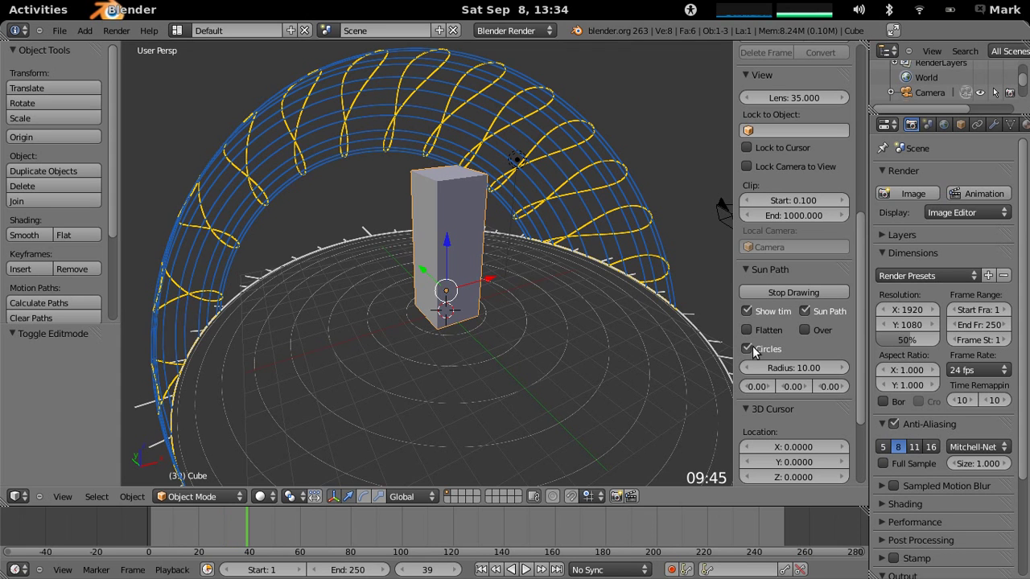
Step: Set the sun path radius to 5
left_click(800, 370)
type("5")
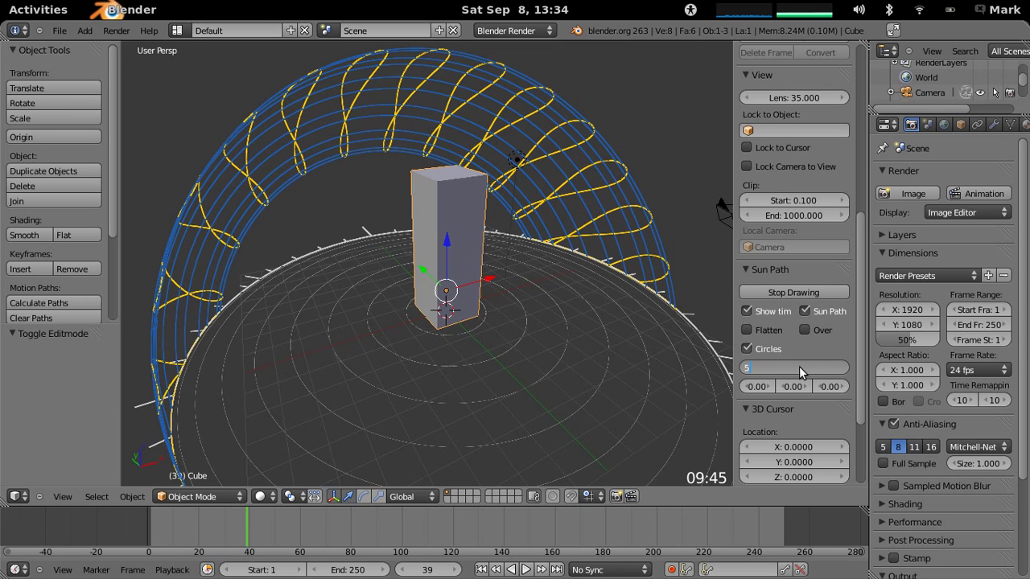
key("Return")
mouse_move(644, 344)
middle_mouse_down()
mouse_move(548, 345)
mouse_move(636, 354)
middle_mouse_up()
Step: Enlarge the sun path by setting its radius to 20
left_click(803, 368)
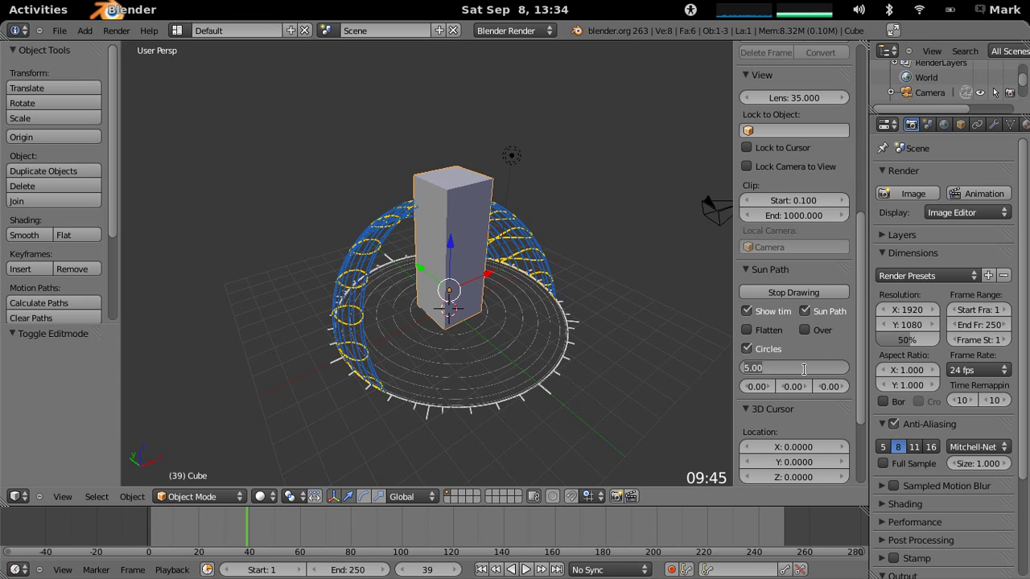
type("20")
key("Return")
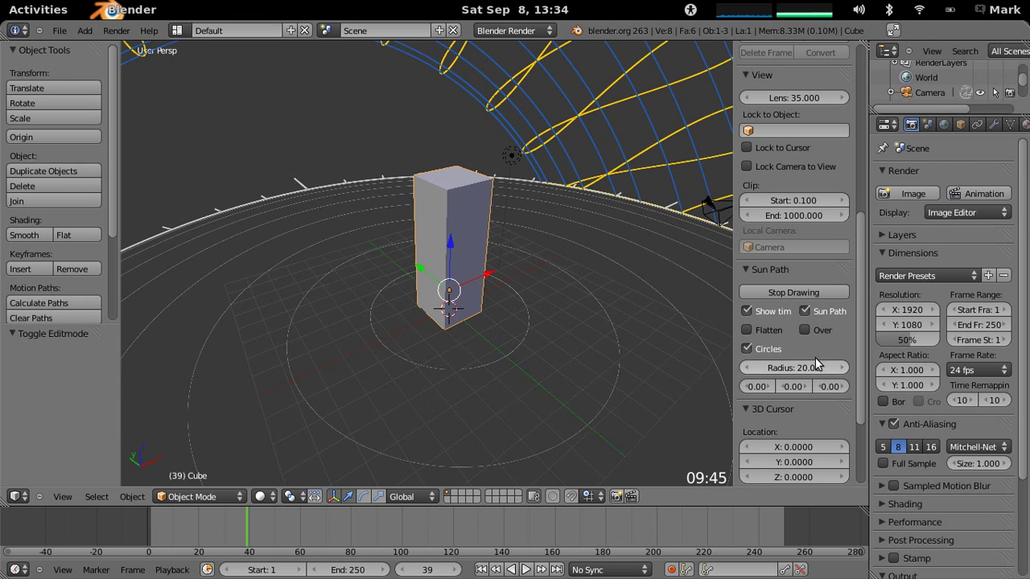
scroll(530, 296, "down", 4)
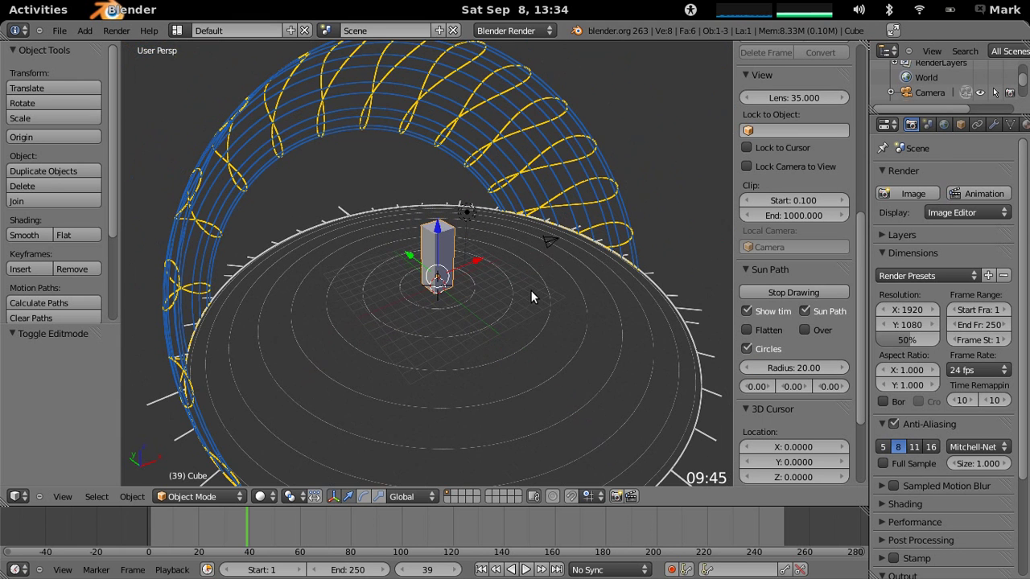
Step: Return the sun path radius to 10
left_click(808, 370)
type("10")
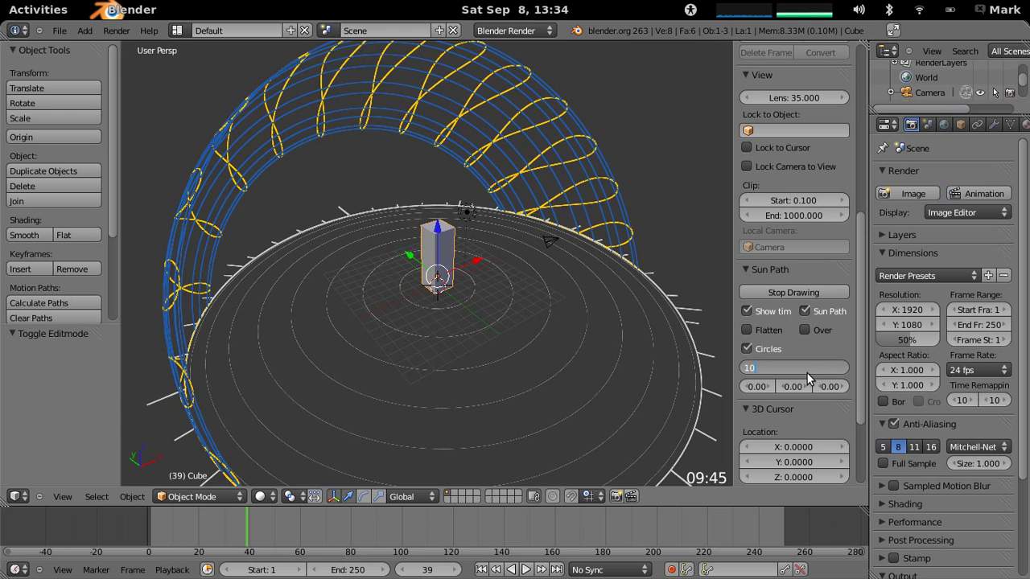
key("Return")
Step: Offset the sun path diagram from the tower by setting its Y position to 5 and its X position to 5
left_click(792, 386)
type("5")
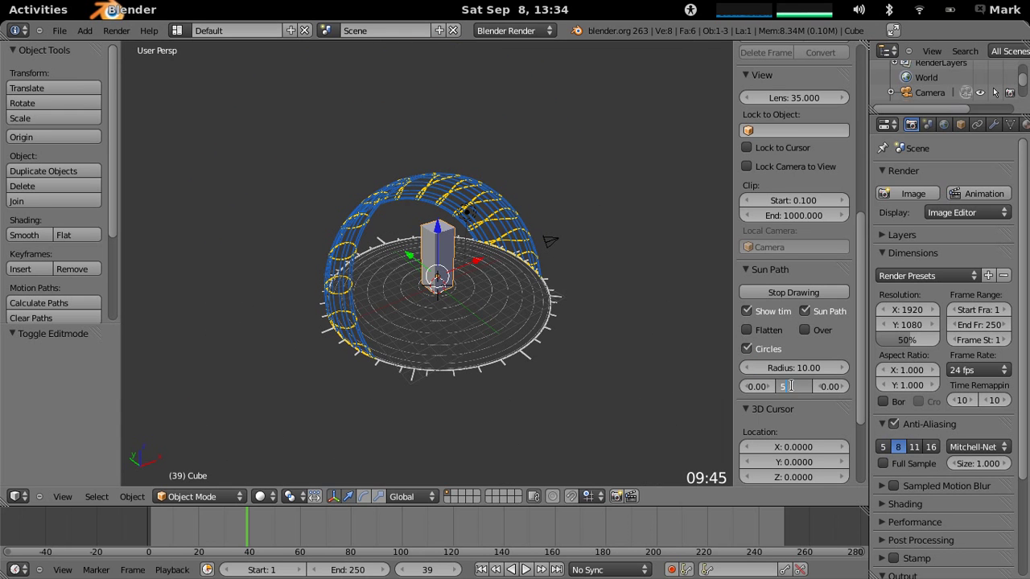
key("Return")
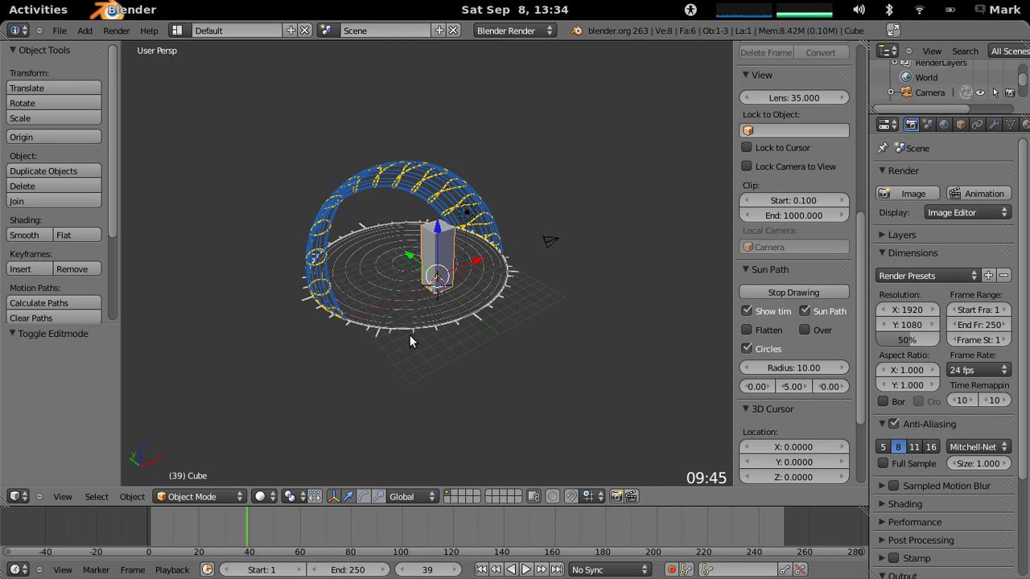
scroll(450, 330, "up", 4)
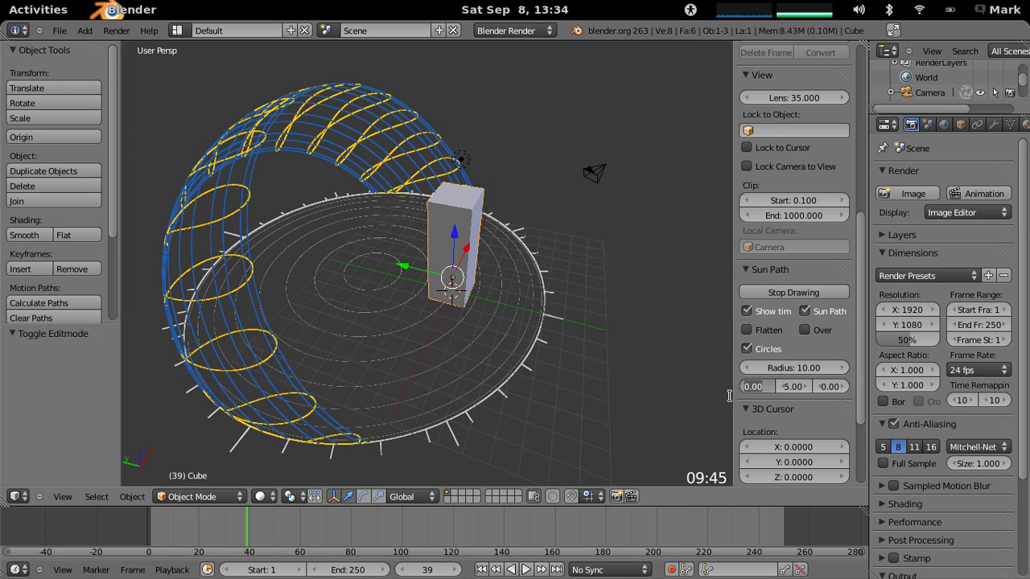
left_click_drag(717, 383, 706, 376)
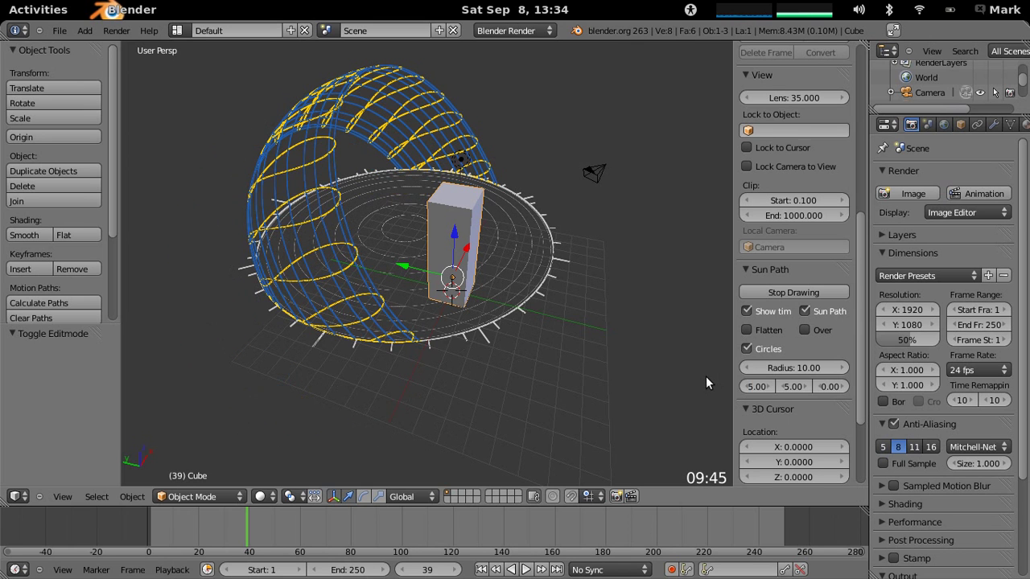
Step: Re-centre the sun path diagram on the tower by setting its X and Y positions to 0
left_click(756, 386)
type("0")
left_click(793, 387)
type("0")
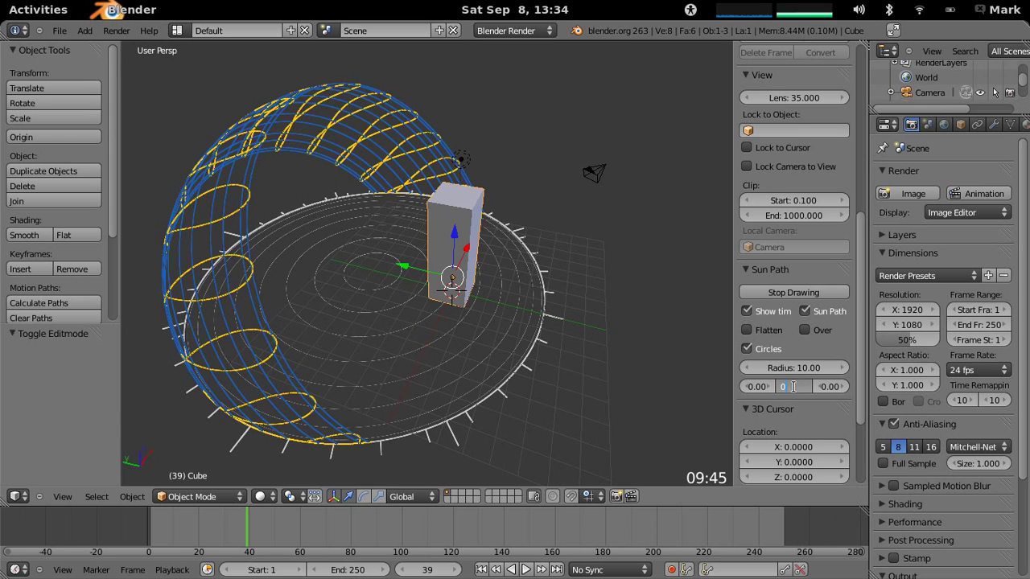
key("Return")
Step: Hide the sun path's concentric circles to view the diagram without them, and switch them back on
left_click(801, 347)
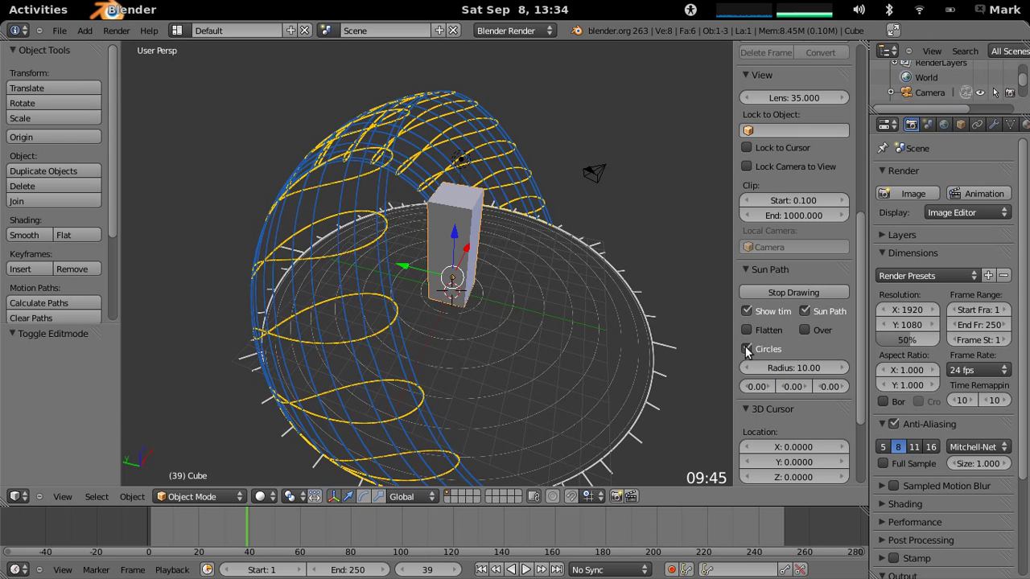
middle_click_drag(641, 355, 447, 310)
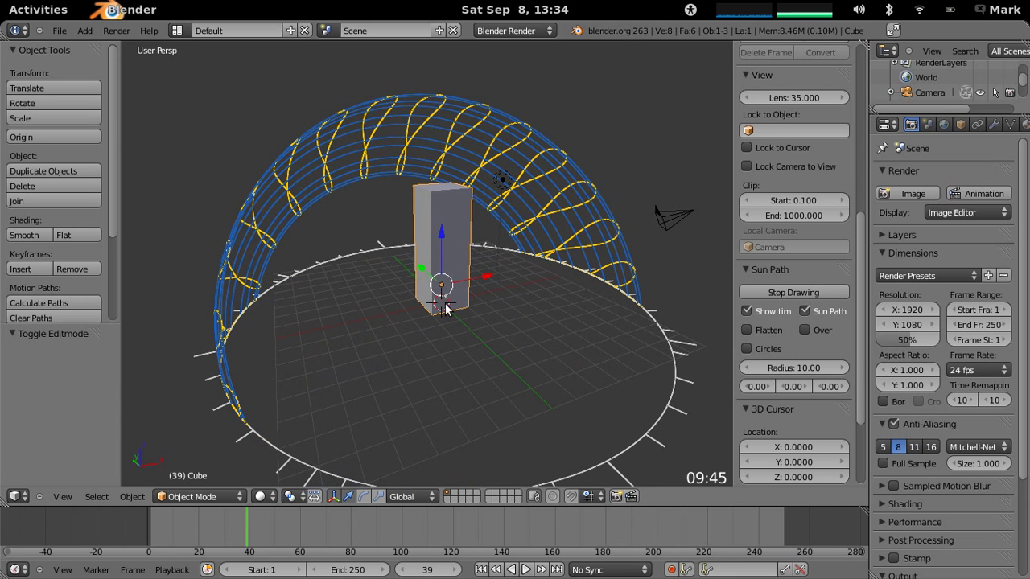
left_click(744, 349)
mouse_move(639, 335)
middle_mouse_down()
mouse_move(486, 358)
mouse_move(467, 346)
mouse_move(569, 344)
middle_mouse_up()
Step: Toggle the sun path and the time display off and back on, and view the restored diagram around the tower
left_click(808, 310)
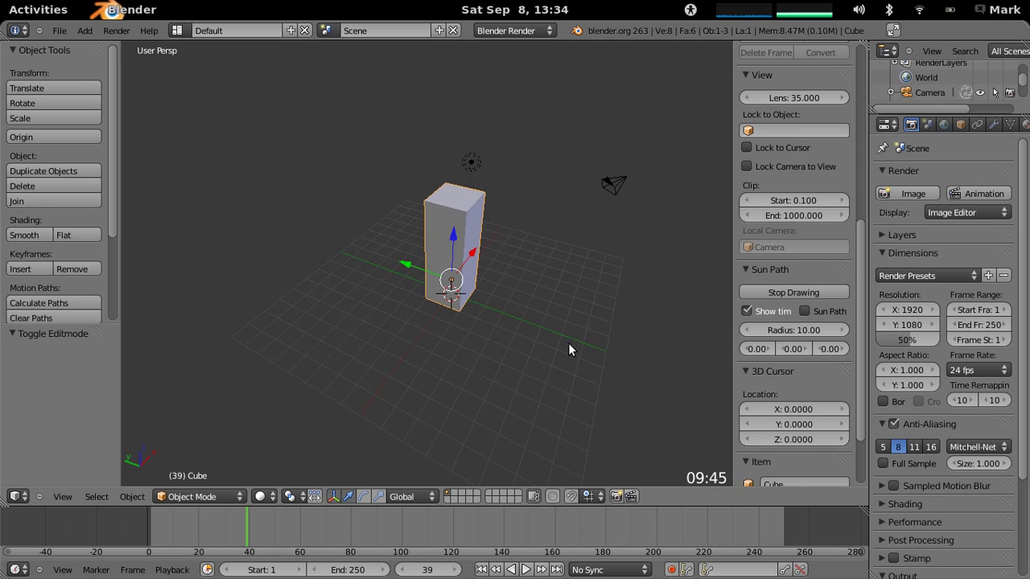
left_click(746, 311)
left_click(747, 310)
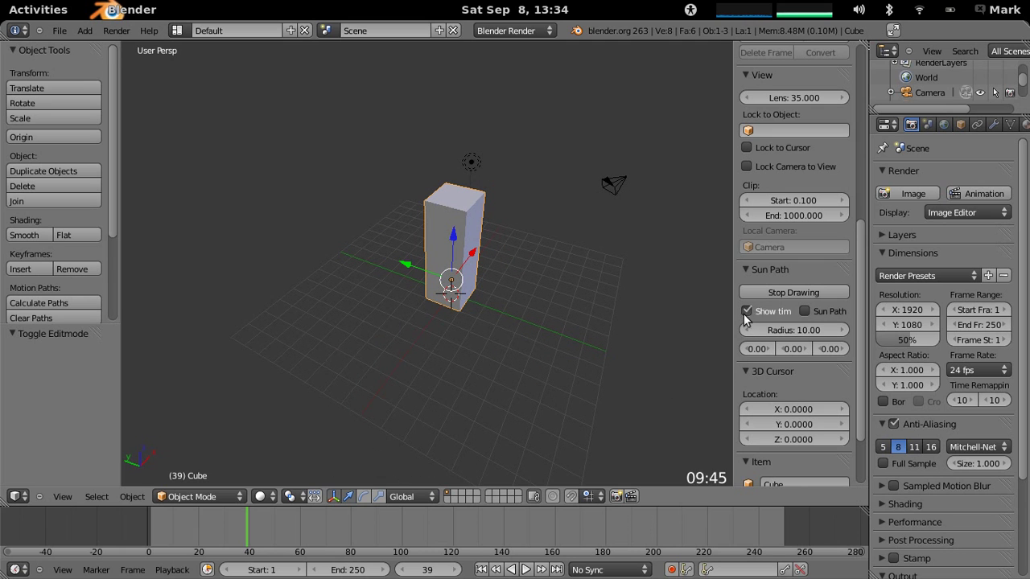
left_click(804, 311)
middle_click_drag(607, 357, 630, 334)
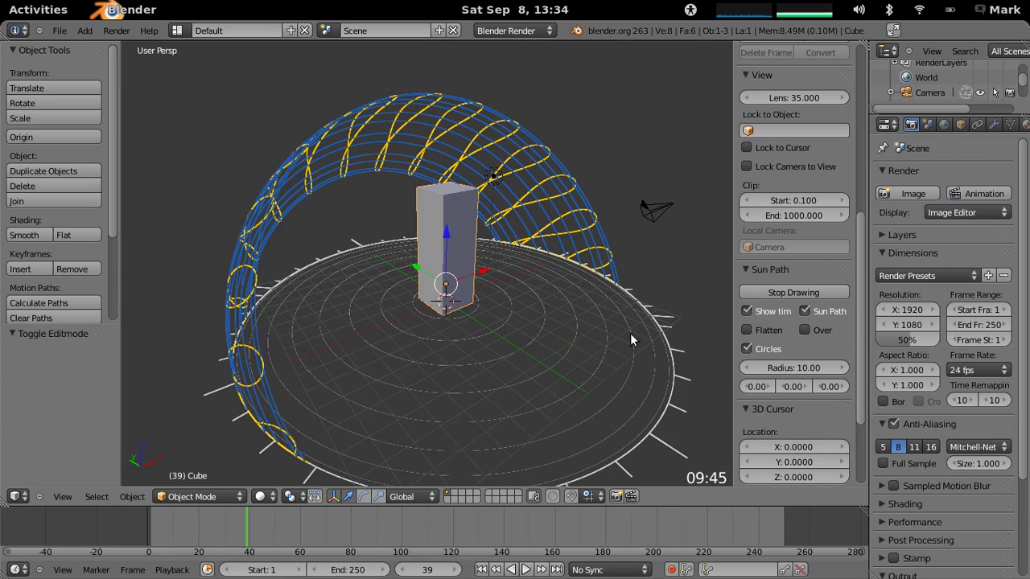
middle_click_drag(507, 276, 408, 299)
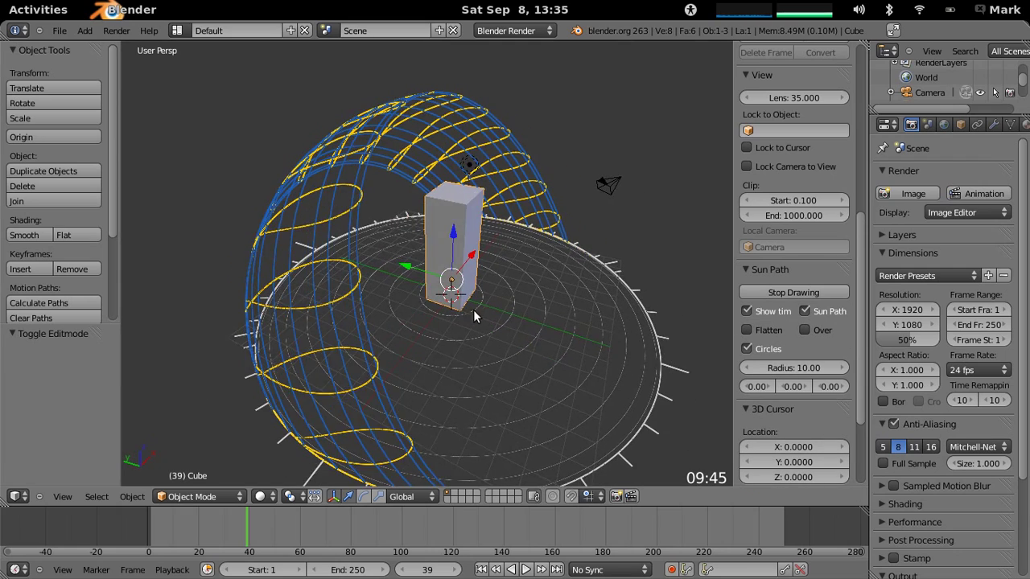
mouse_move(473, 310)
middle_mouse_down()
mouse_move(439, 304)
mouse_move(483, 298)
middle_mouse_up()
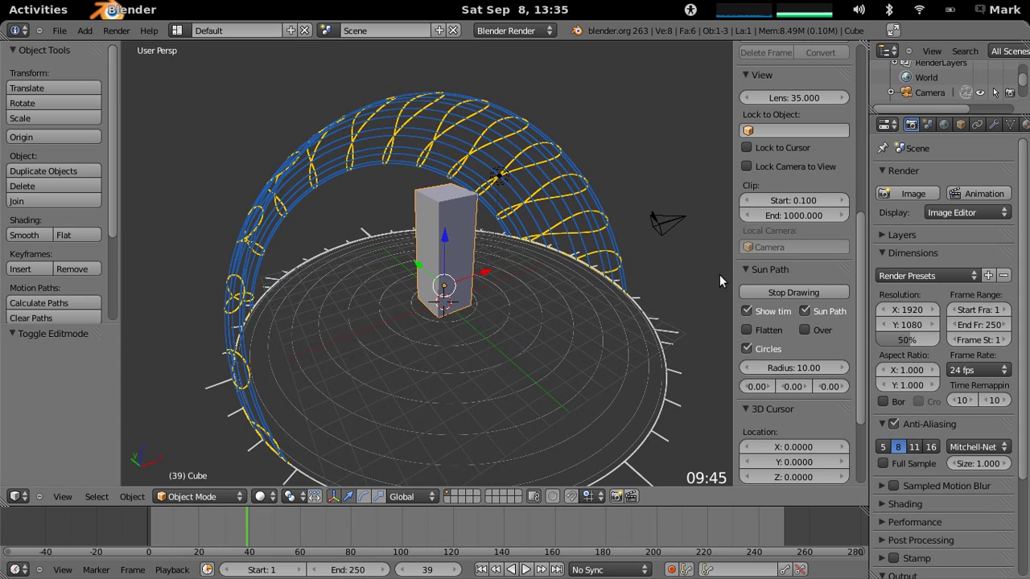
Step: Bring up the ODS Studio Scene Settings in the scene properties and widen the properties area so the setting labels are readable
left_click(927, 125)
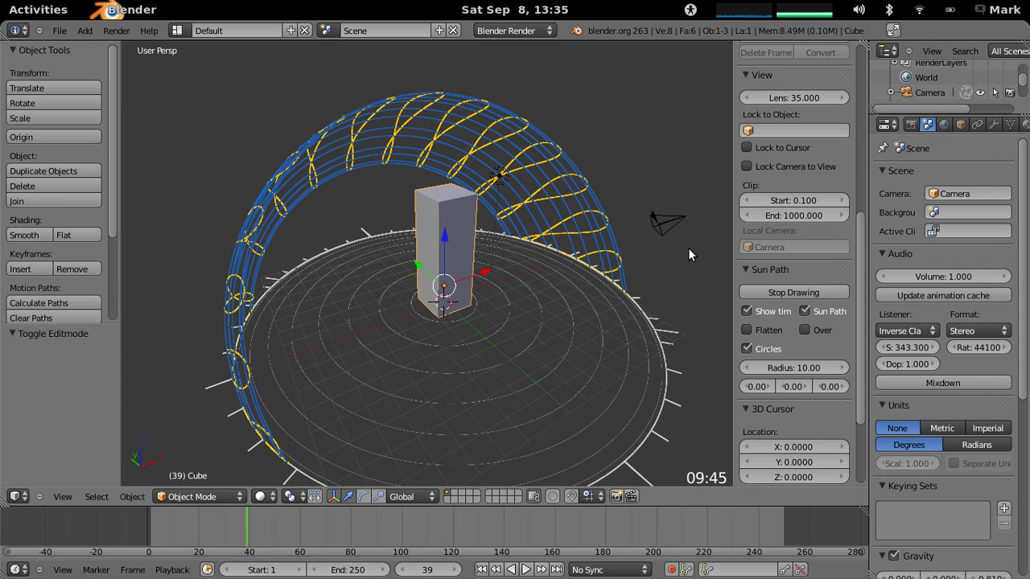
key("space")
type("sun")
key("Return")
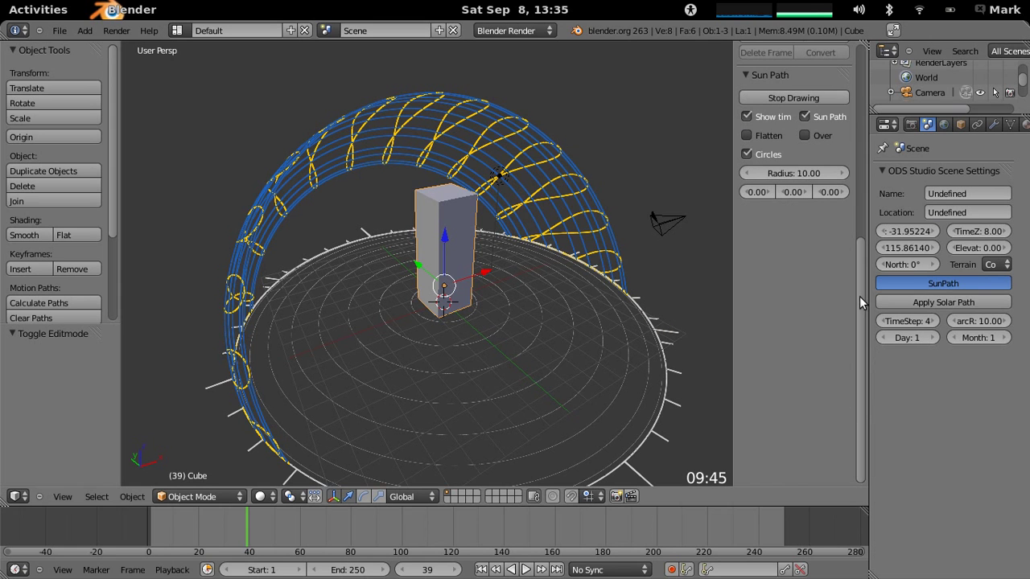
left_click_drag(859, 296, 857, 168)
scroll(856, 168, "up", 1)
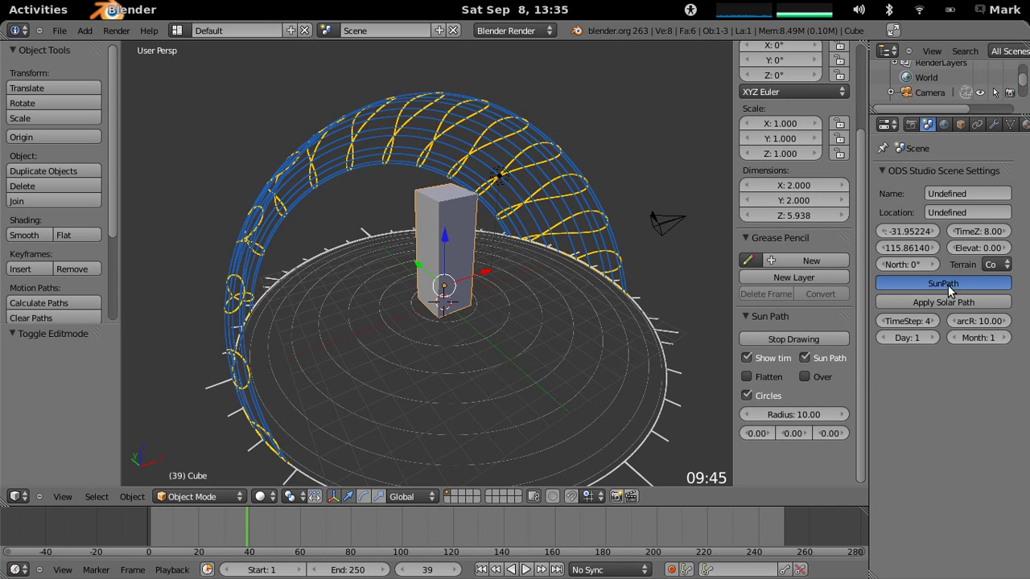
left_click_drag(866, 301, 821, 301)
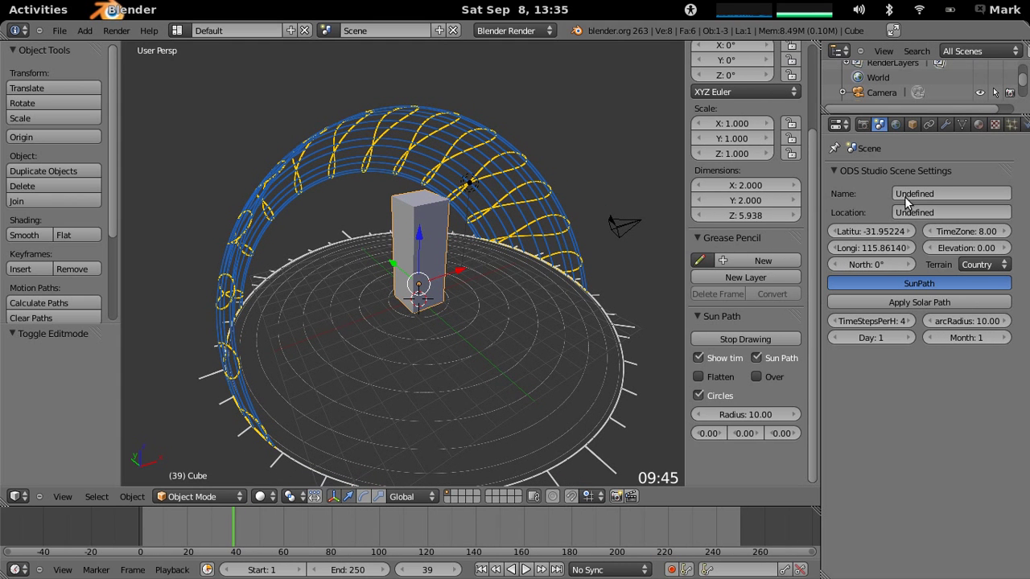
Step: Set the site latitude to -50 and view the sun path around the tower
left_click(874, 232)
key("BackSpace")
type("-50")
key("Return")
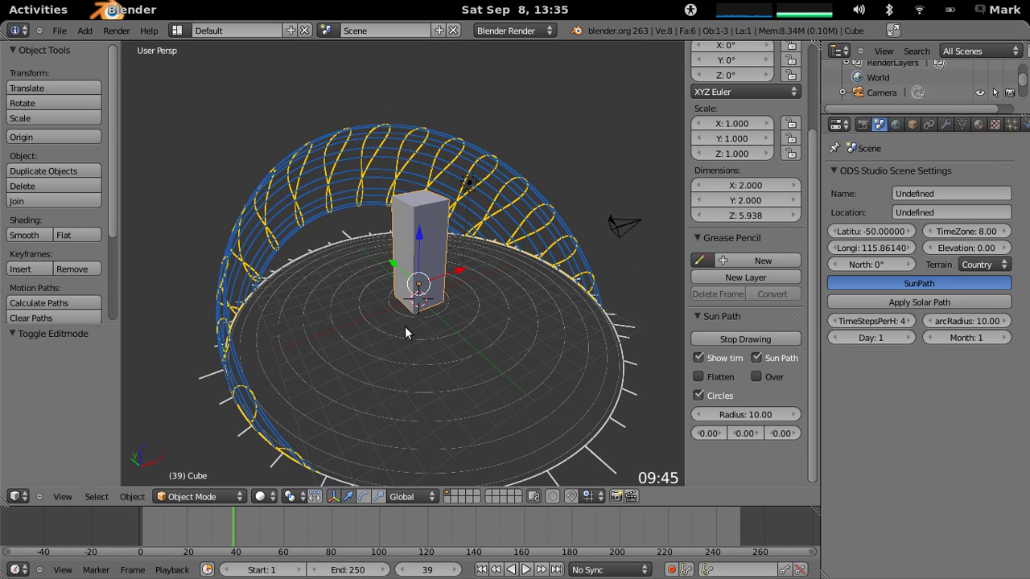
mouse_move(405, 326)
middle_mouse_down()
mouse_move(506, 315)
mouse_move(419, 316)
middle_mouse_up()
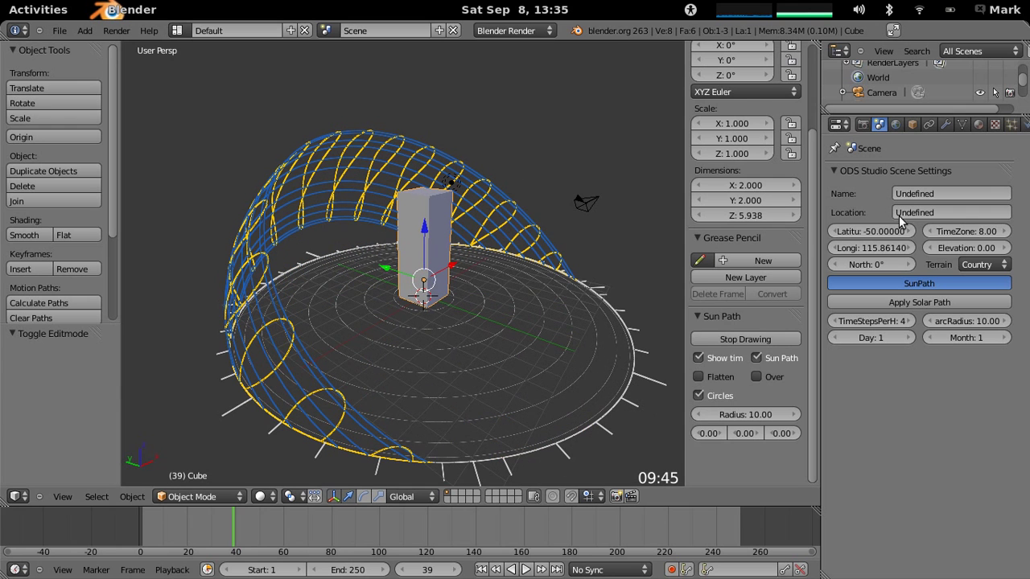
Step: Change the site latitude to -5 and orbit around the updated sun path
left_click(878, 231)
key("BackSpace")
type("-5")
key("Return")
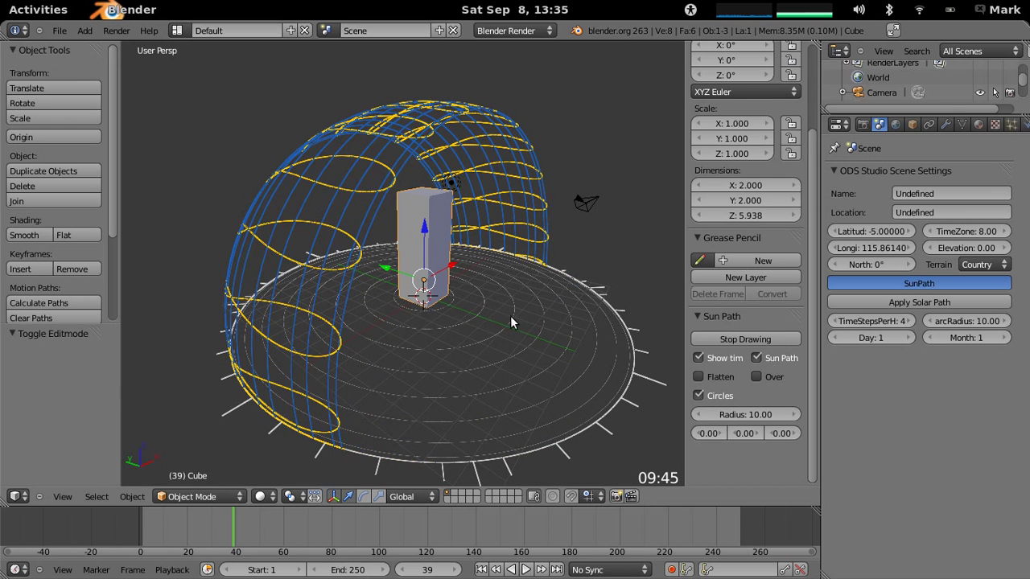
middle_click_drag(510, 316, 716, 314)
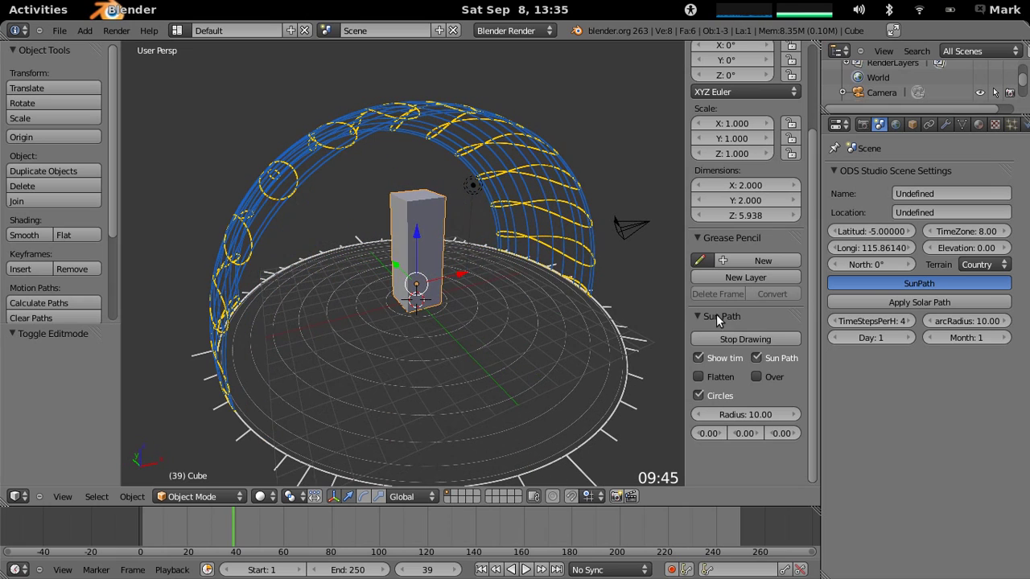
Step: Set the site longitude to 90 and view the updated sun path
left_click(872, 248)
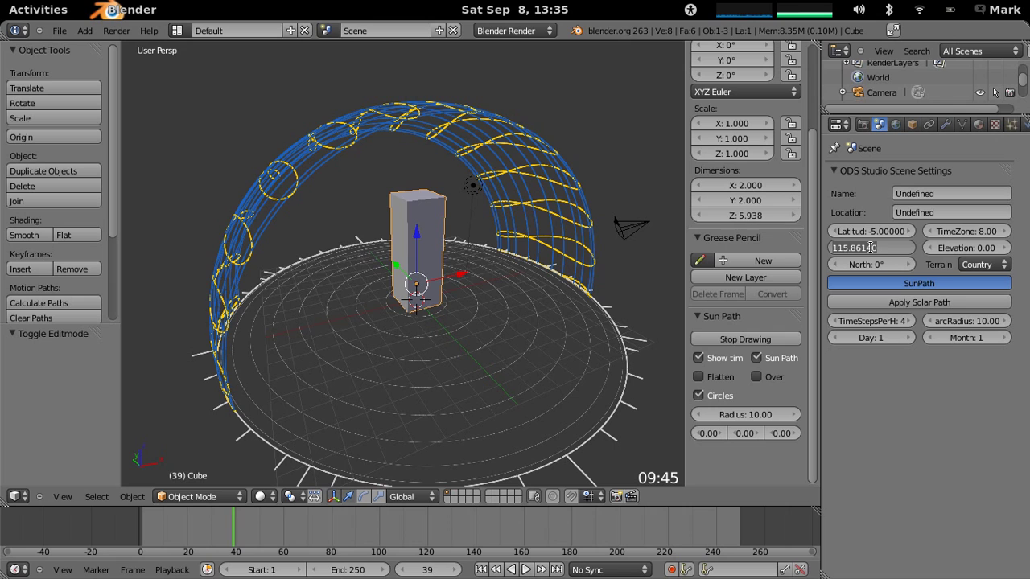
type("90")
key("Return")
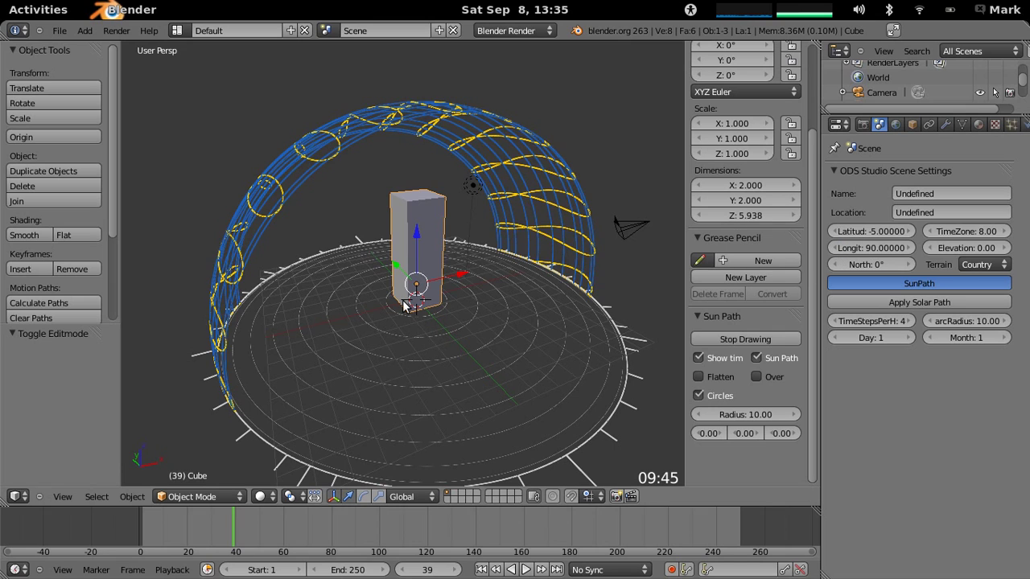
middle_click_drag(407, 308, 688, 309)
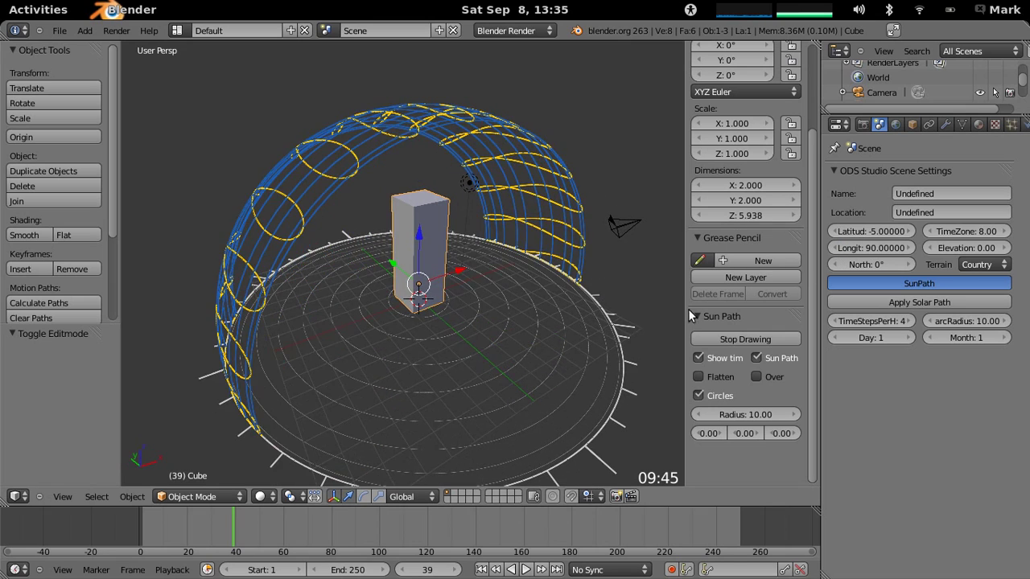
Step: Set the site latitude to 10 and view the sun path from another side of the tower
left_click(875, 231)
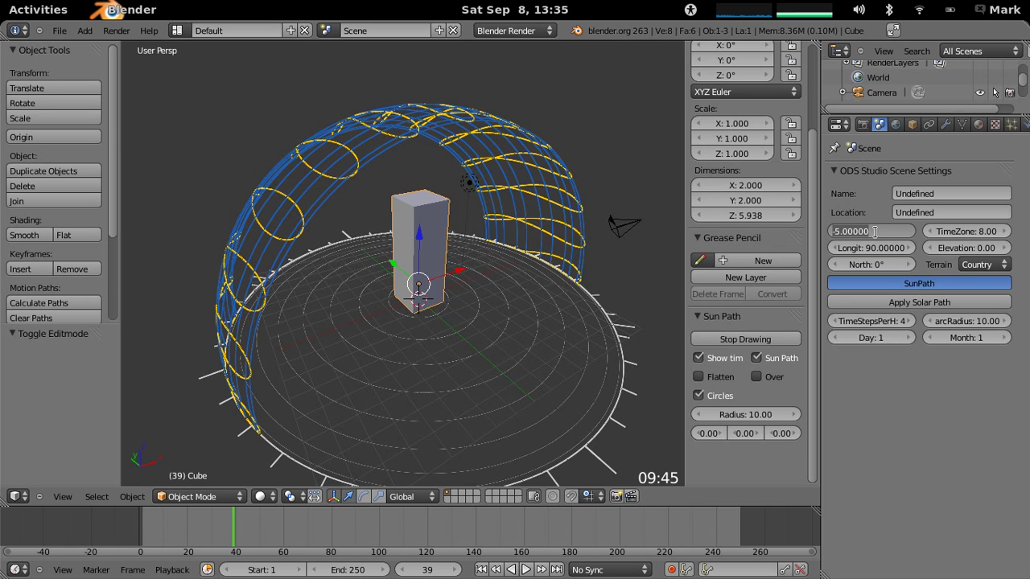
type("10")
key("Return")
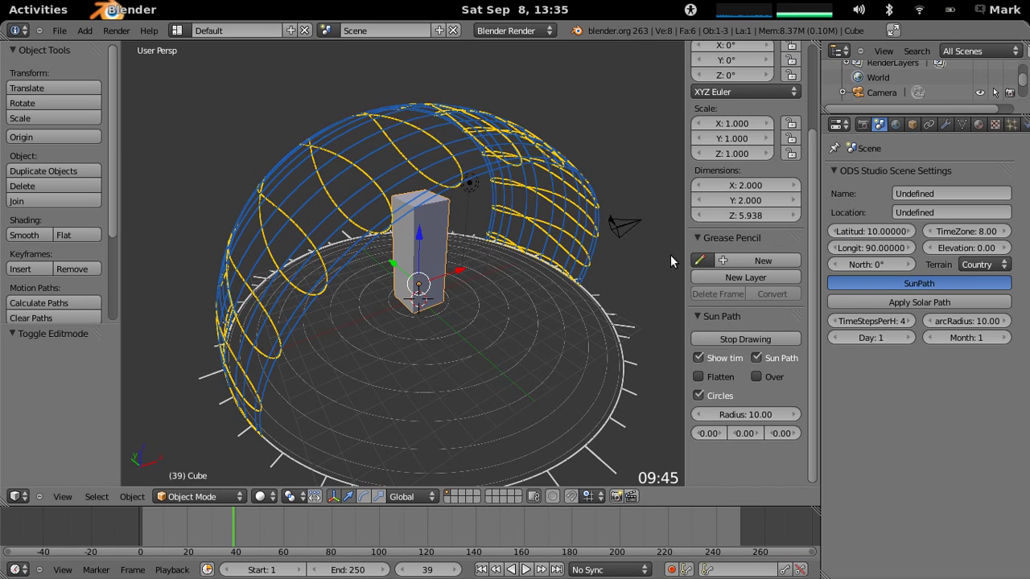
middle_click_drag(470, 330, 362, 312)
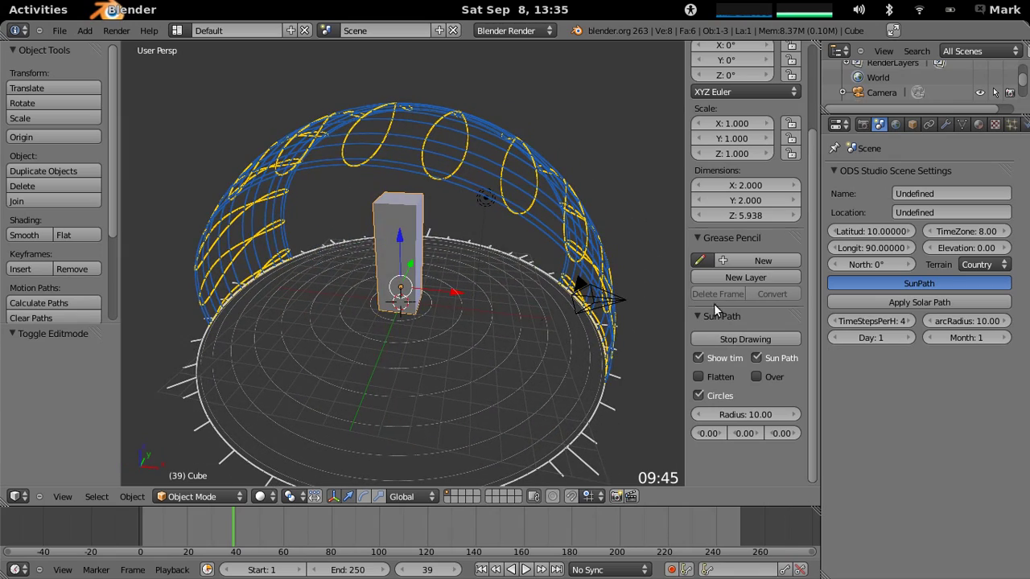
Step: Rotate the site's north direction by setting North to 30° and view the turned sun path
left_click(907, 265)
left_click(892, 265)
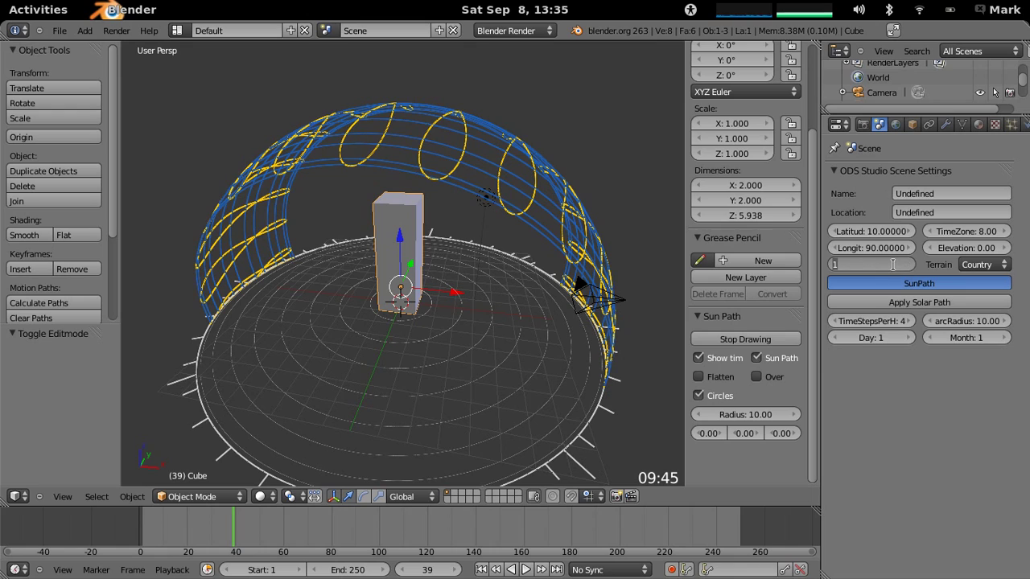
type("30")
key("Return")
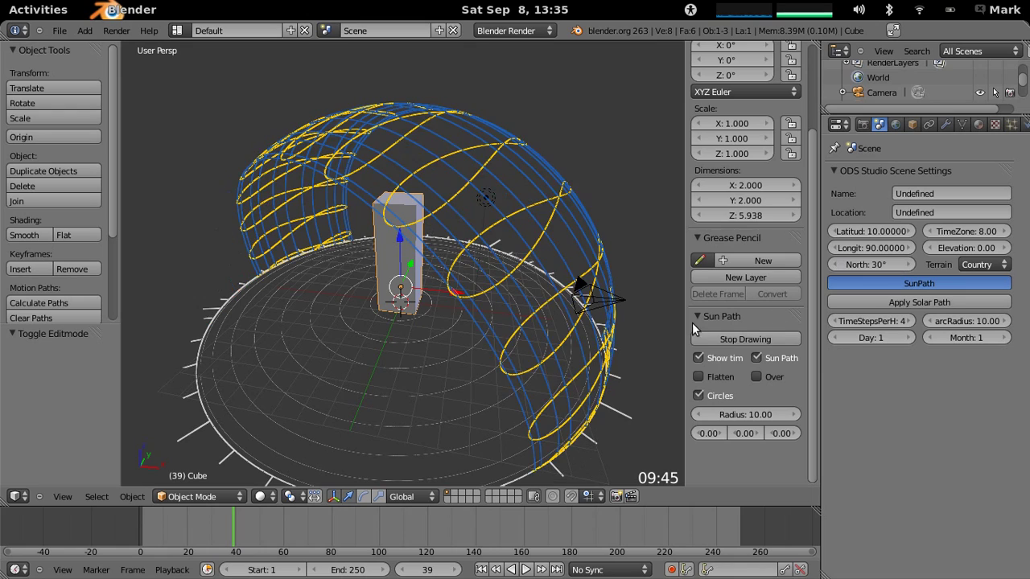
middle_click_drag(563, 314, 534, 317)
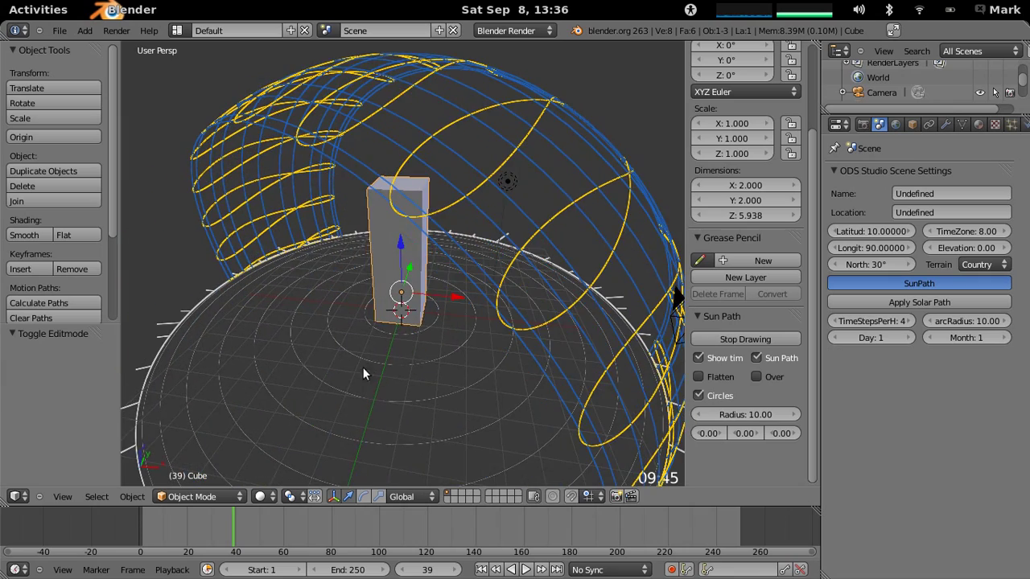
middle_click_drag(363, 367, 589, 338)
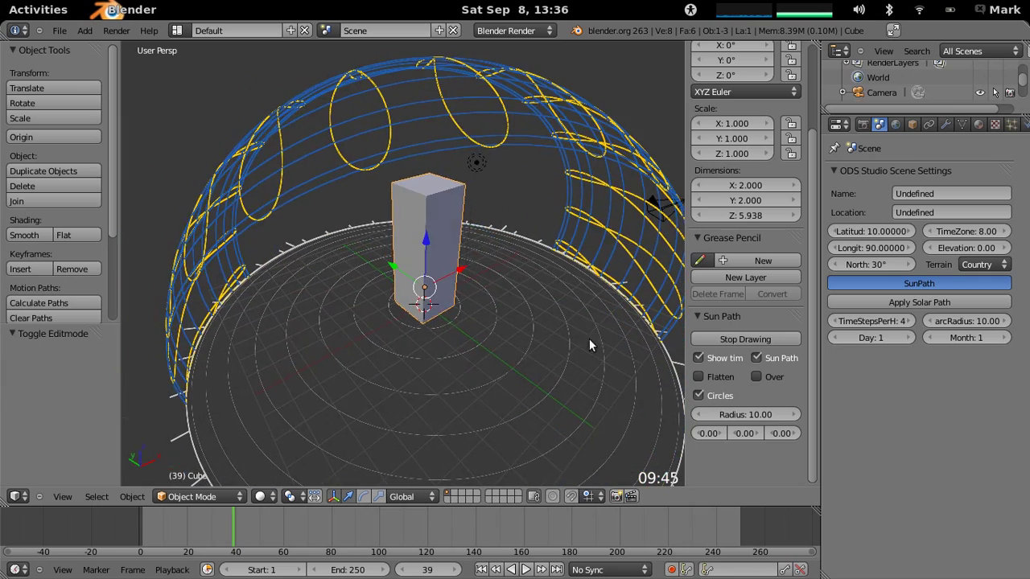
Step: Set the sun path's time steps per hour to 60
left_click(890, 322)
left_click(864, 322)
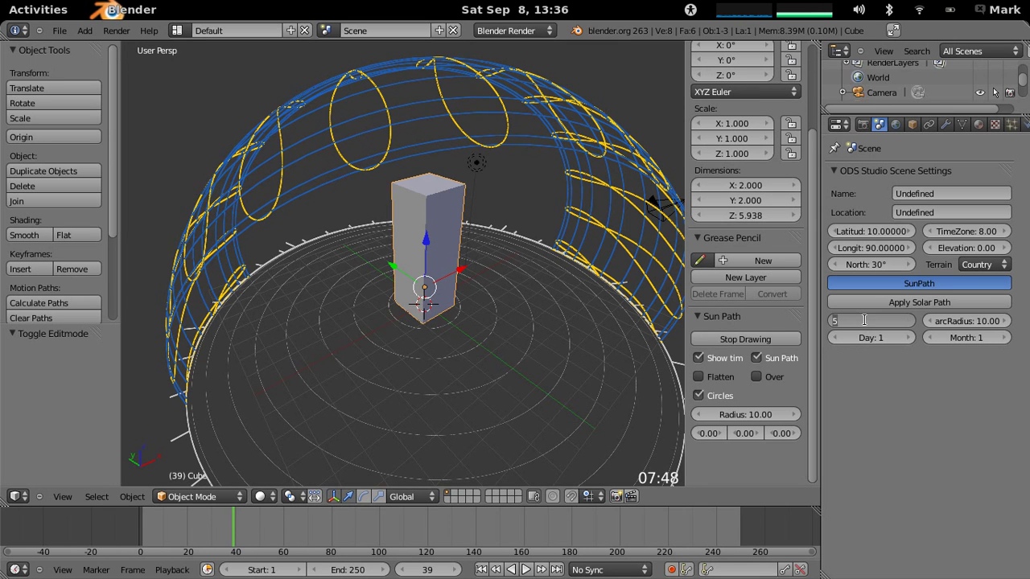
type("60")
key("Return")
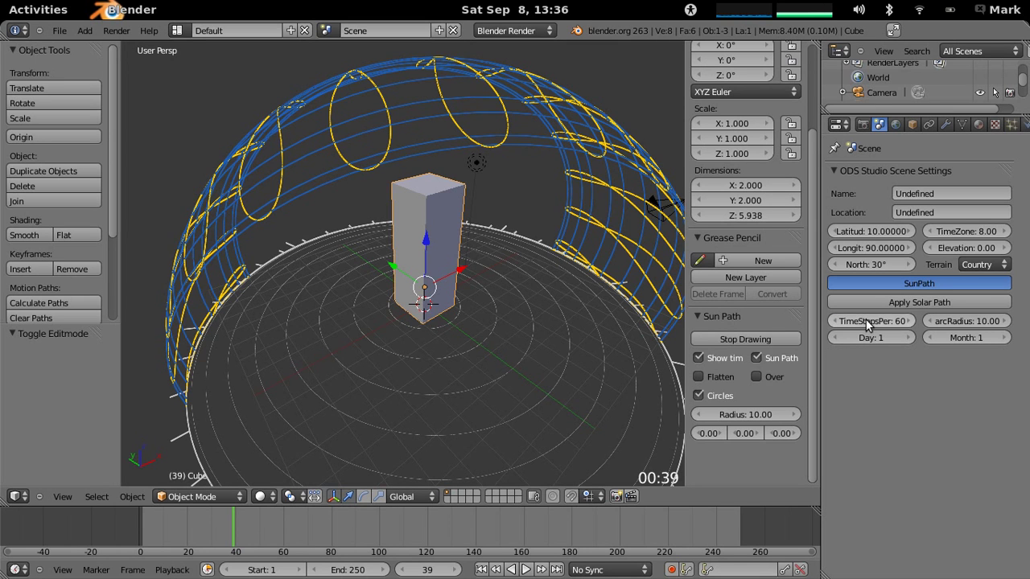
Step: Advance the timeline frame by frame to frame 71, so the displayed time moves in one-minute steps, and view the whole sun path
left_click(246, 537)
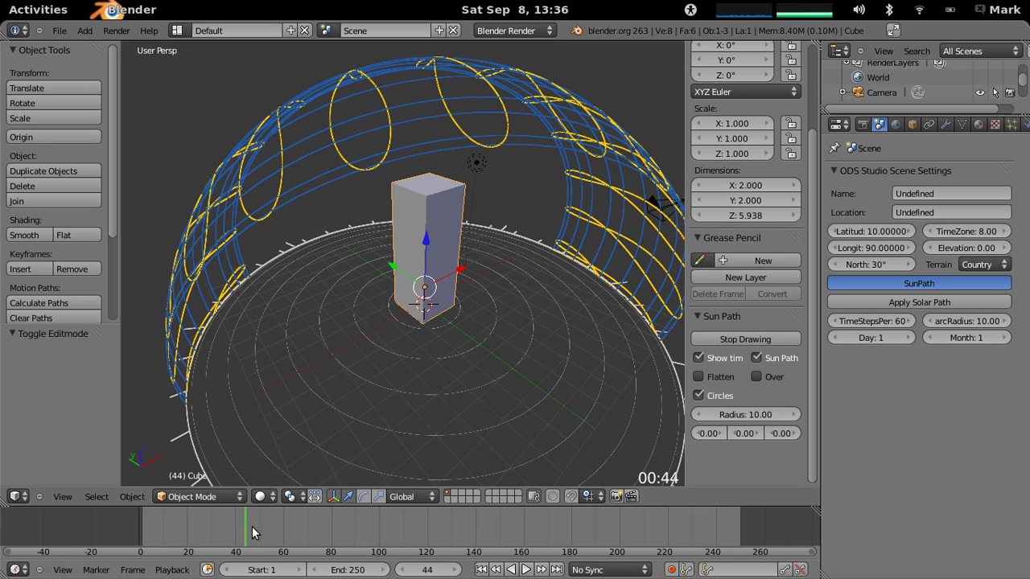
left_click(252, 526)
middle_click_drag(389, 391, 483, 402)
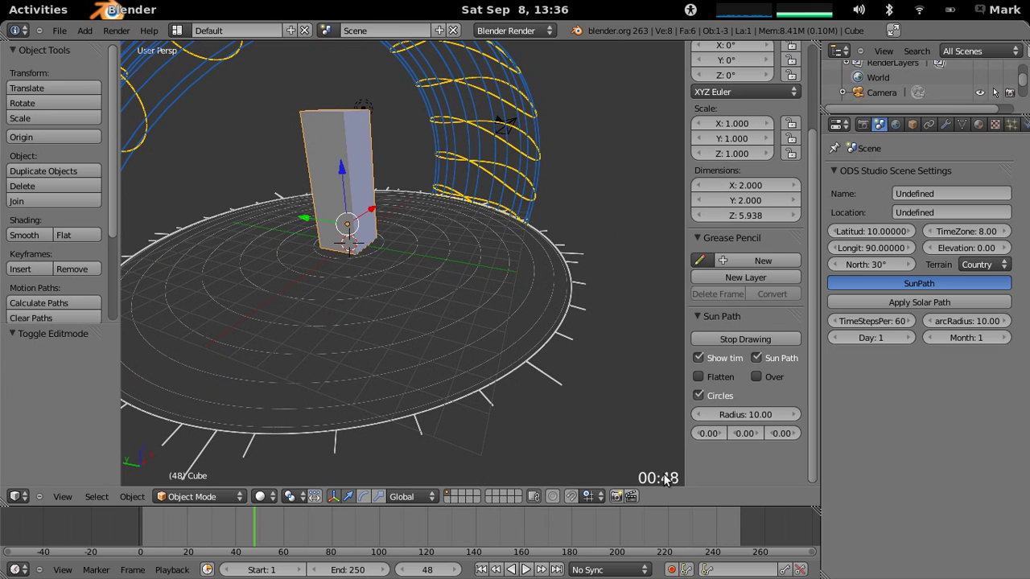
key("Right")
key("Right")
key("Right")
key("Right")
key("Right")
key("Right")
key("Right")
key("Right")
key("Right")
key("Right")
key("Right")
key("Right")
key("Right")
key("Right")
key("Right")
key("Right")
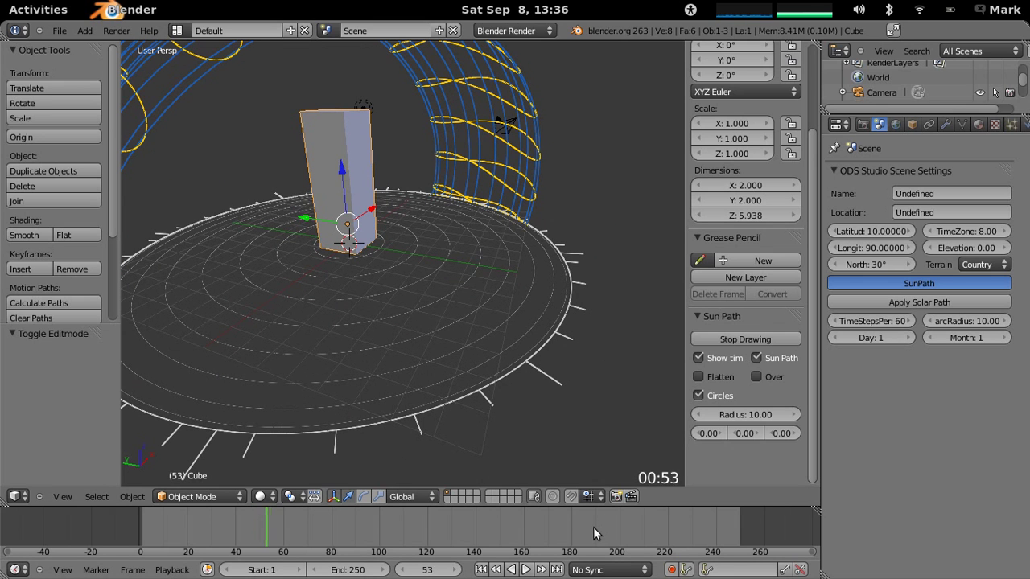
key("Right")
key("Right")
key("Right")
key("Right")
key("Right")
key("Right")
key("Right")
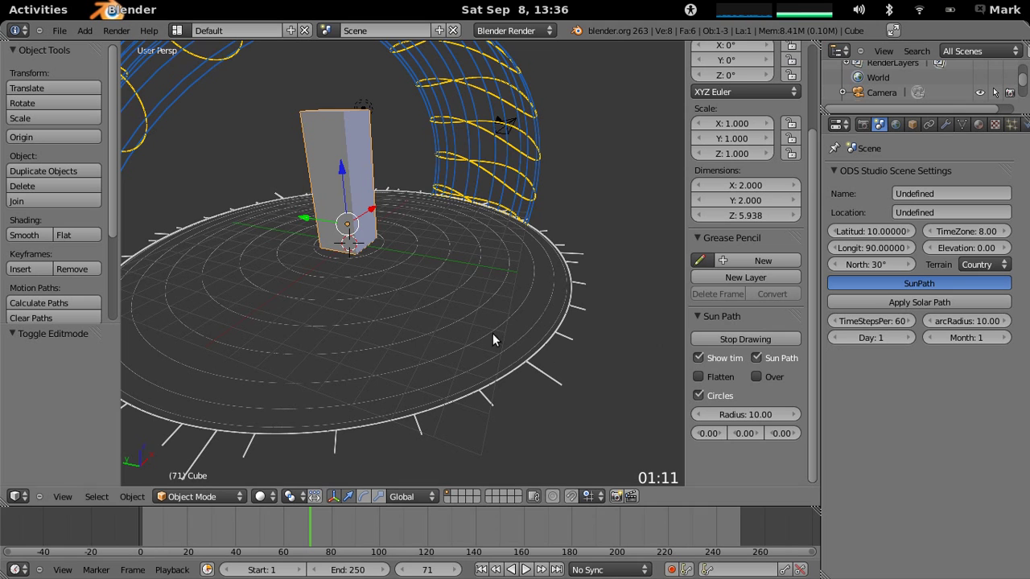
mouse_move(492, 333)
middle_mouse_down()
mouse_move(525, 345)
mouse_move(508, 334)
middle_mouse_up()
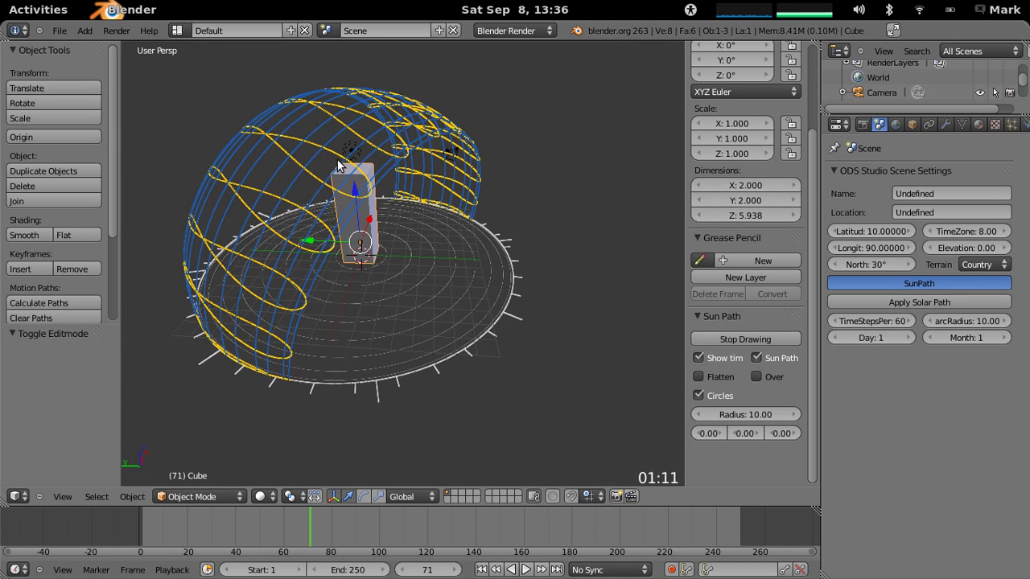
middle_click_drag(381, 304, 368, 286)
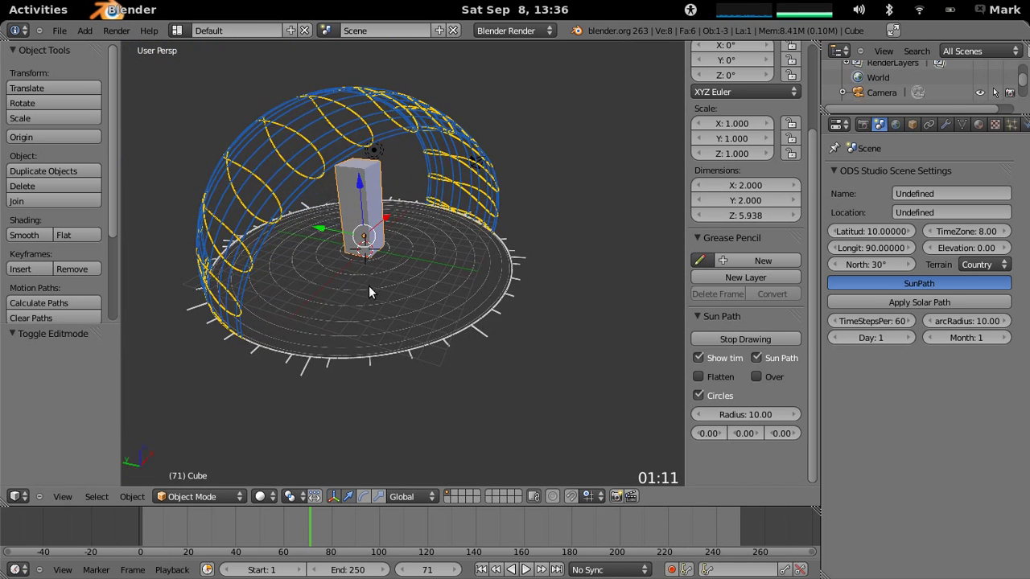